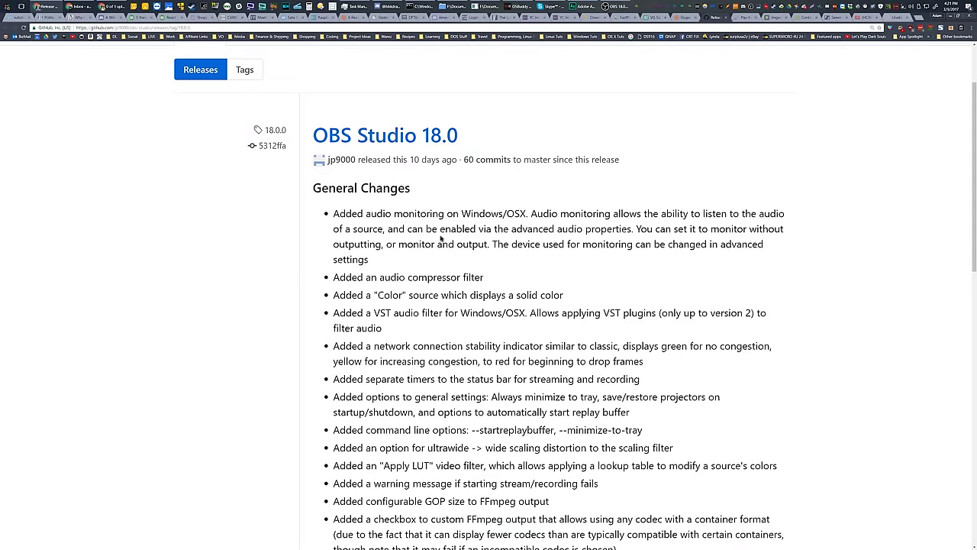
Scroll through the OBS Studio 18.0 page, briefly selecting part of its title
{"action": "scroll", "coordinate": [440, 239], "scroll_direction": "down", "scroll_amount": 4}
{"action": "scroll", "coordinate": [473, 305], "scroll_direction": "up", "scroll_amount": 4}
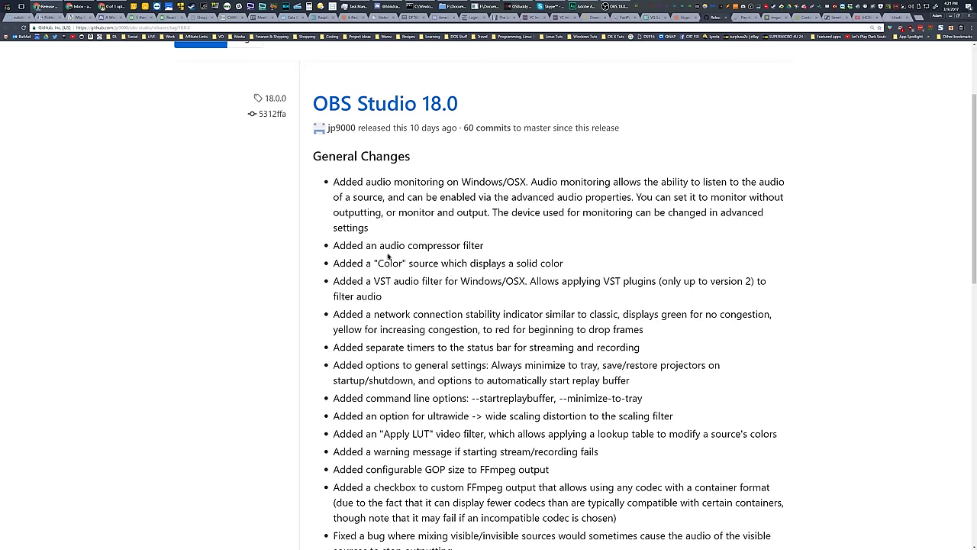
{"action": "scroll", "coordinate": [506, 218], "scroll_direction": "down", "scroll_amount": 5}
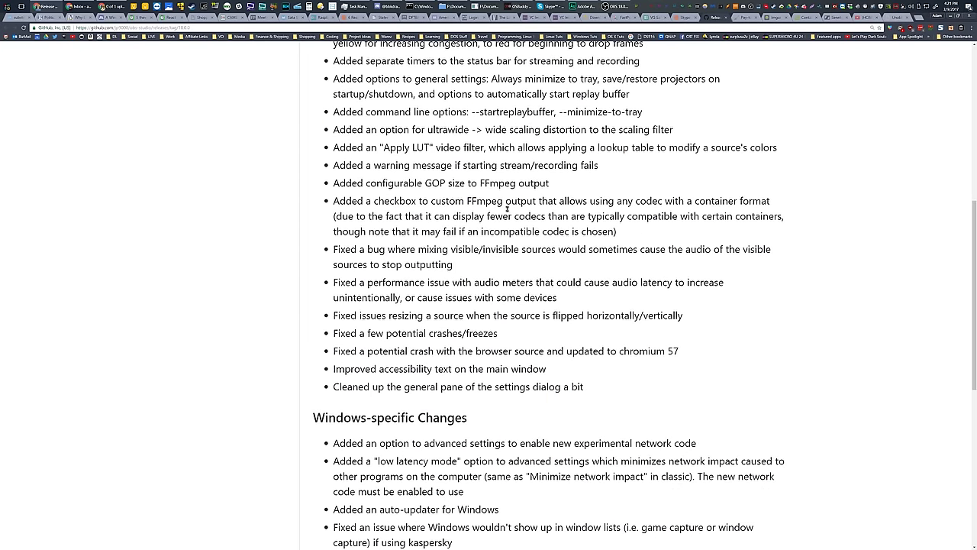
{"action": "scroll", "coordinate": [499, 248], "scroll_direction": "up", "scroll_amount": 1}
{"action": "scroll", "coordinate": [498, 248], "scroll_direction": "up", "scroll_amount": 6}
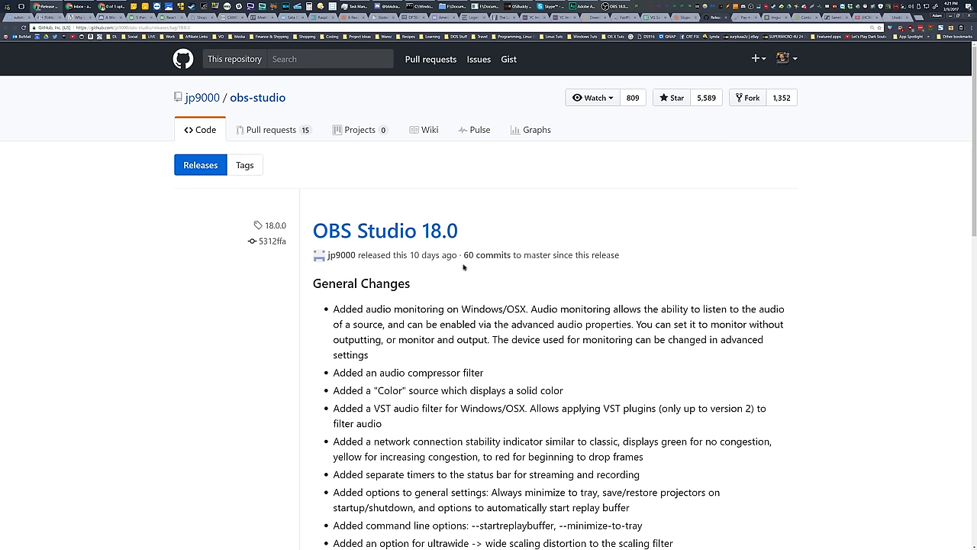
{"action": "left_click_drag", "start_coordinate": [473, 240], "coordinate": [359, 232]}
{"action": "left_click", "coordinate": [469, 239]}
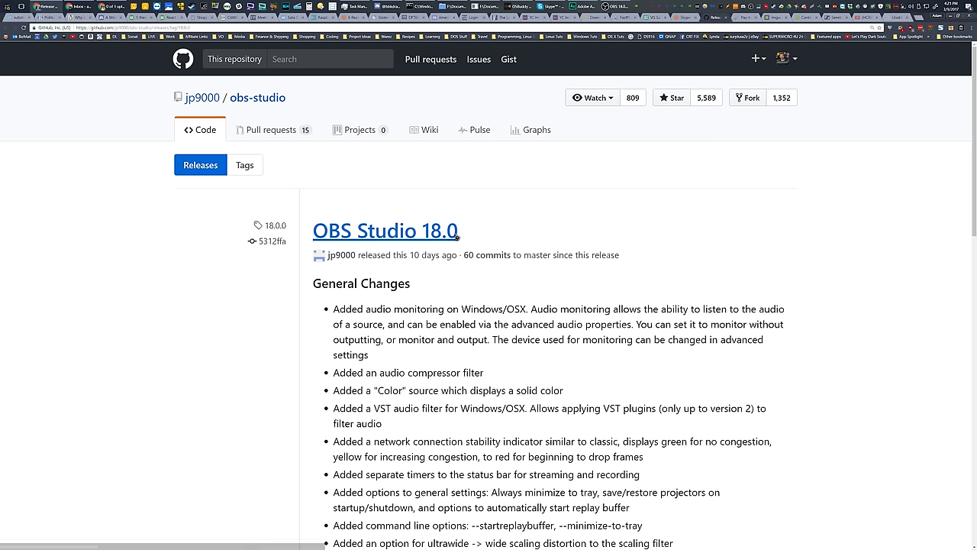
{"action": "scroll", "coordinate": [527, 308], "scroll_direction": "down", "scroll_amount": 2}
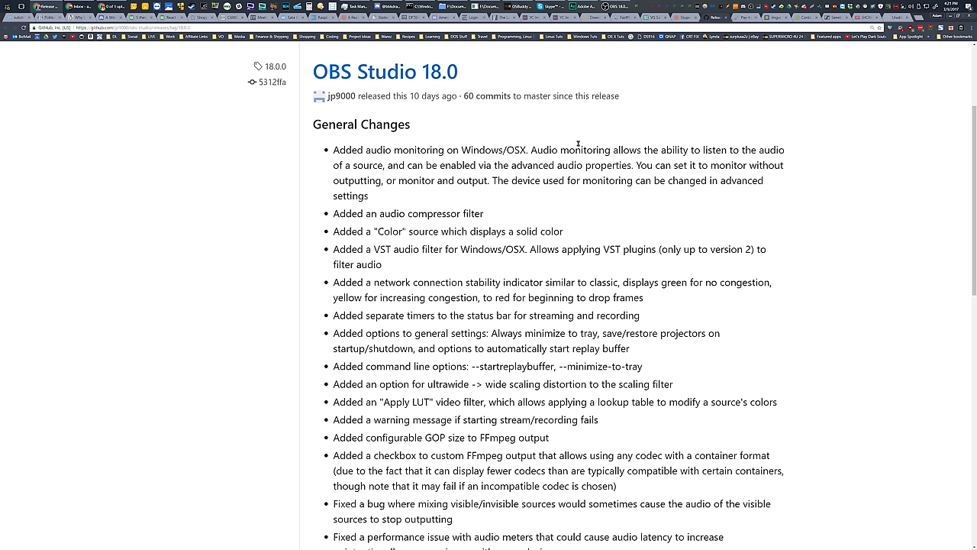
{"action": "scroll", "coordinate": [263, 126], "scroll_direction": "down", "scroll_amount": 3}
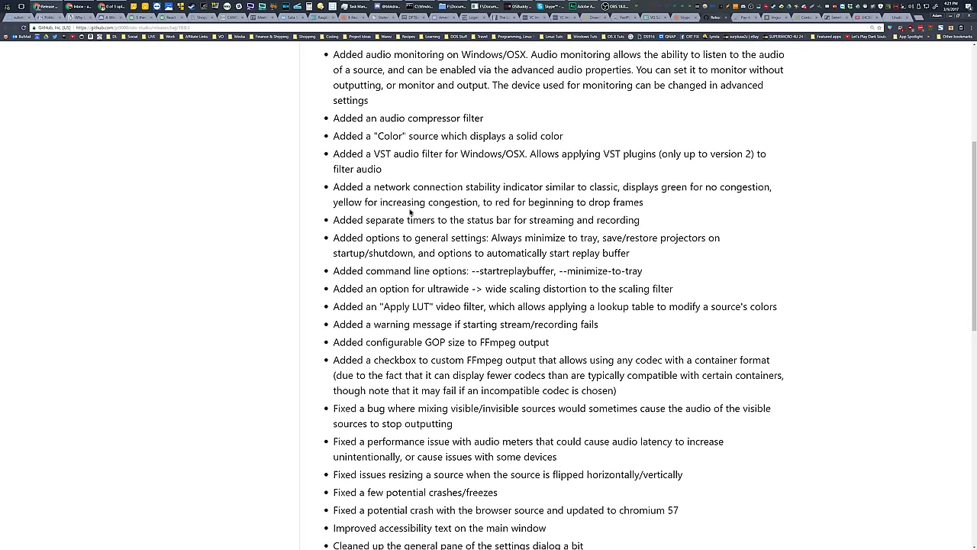
{"action": "scroll", "coordinate": [410, 211], "scroll_direction": "down", "scroll_amount": 6}
{"action": "scroll", "coordinate": [470, 249], "scroll_direction": "up", "scroll_amount": 10}
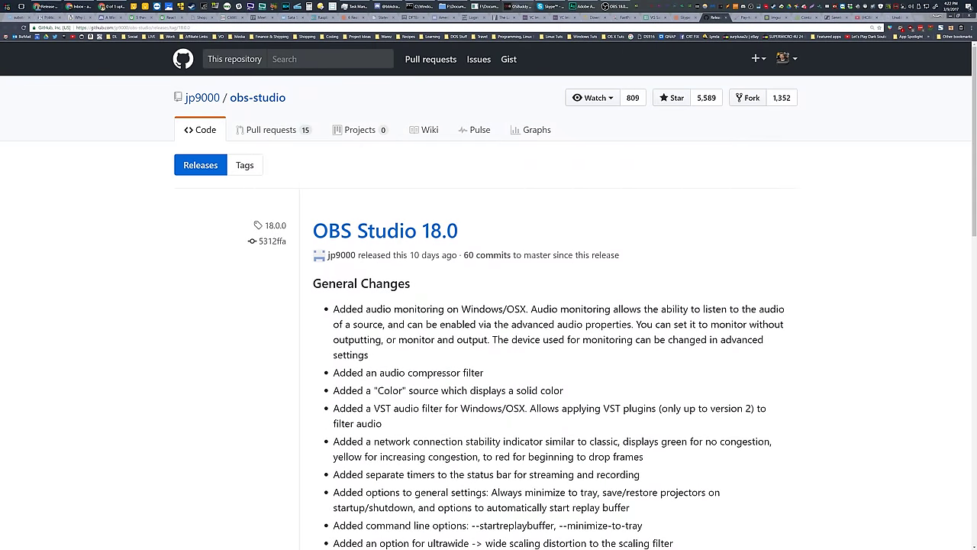
{"action": "scroll", "coordinate": [474, 206], "scroll_direction": "down", "scroll_amount": 10}
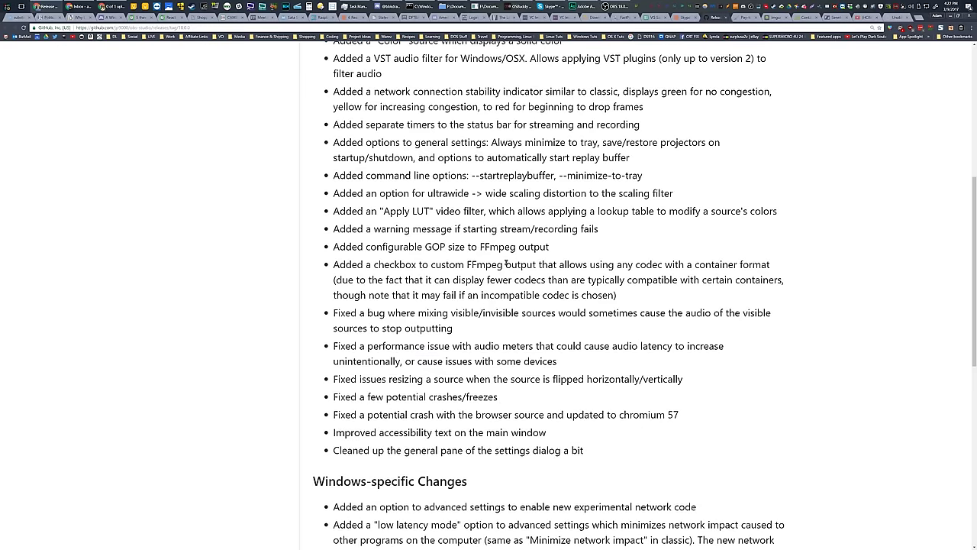
{"action": "scroll", "coordinate": [506, 263], "scroll_direction": "up", "scroll_amount": 10}
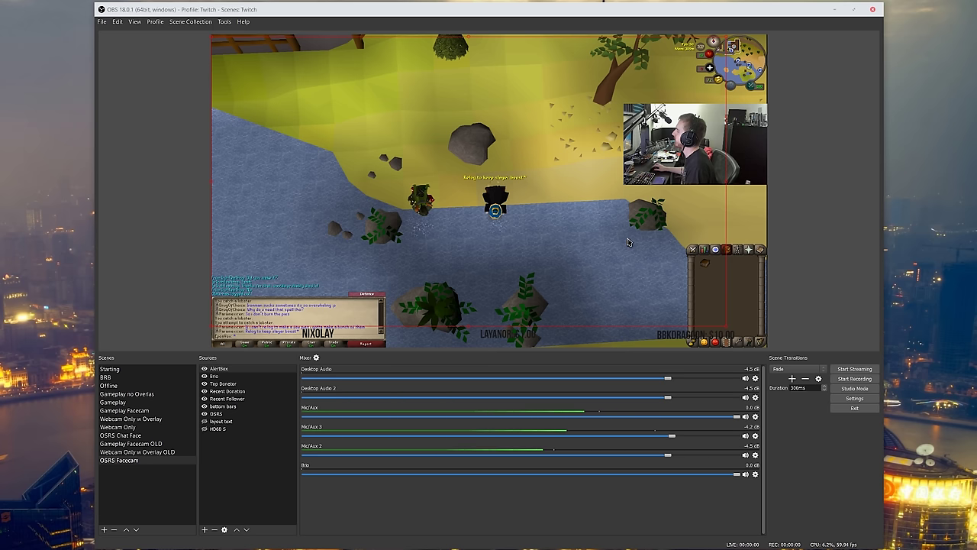
Move the OBS window slightly left and bring up the Mic/Aux mixer options
{"action": "left_click_drag", "start_coordinate": [514, 10], "coordinate": [466, 2]}
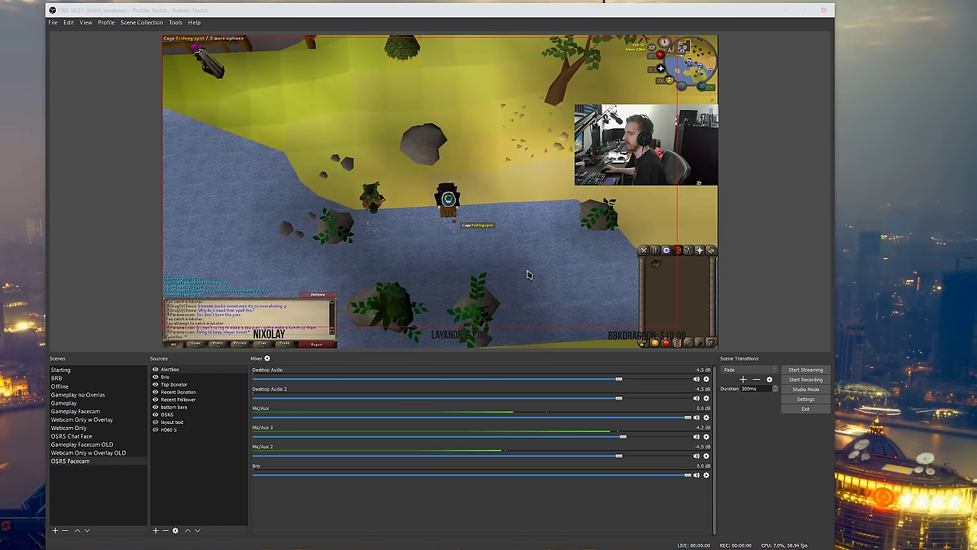
{"action": "left_click", "coordinate": [620, 13]}
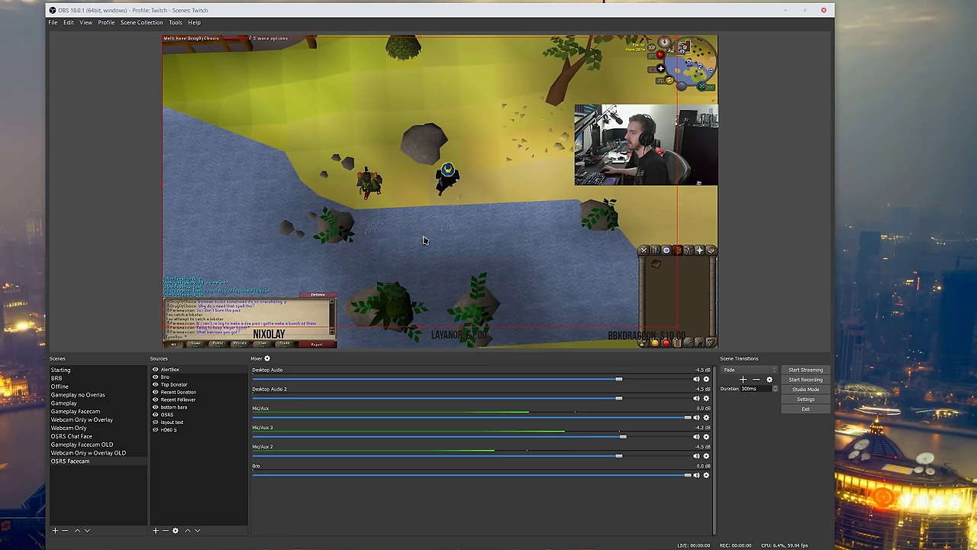
{"action": "left_click", "coordinate": [887, 128]}
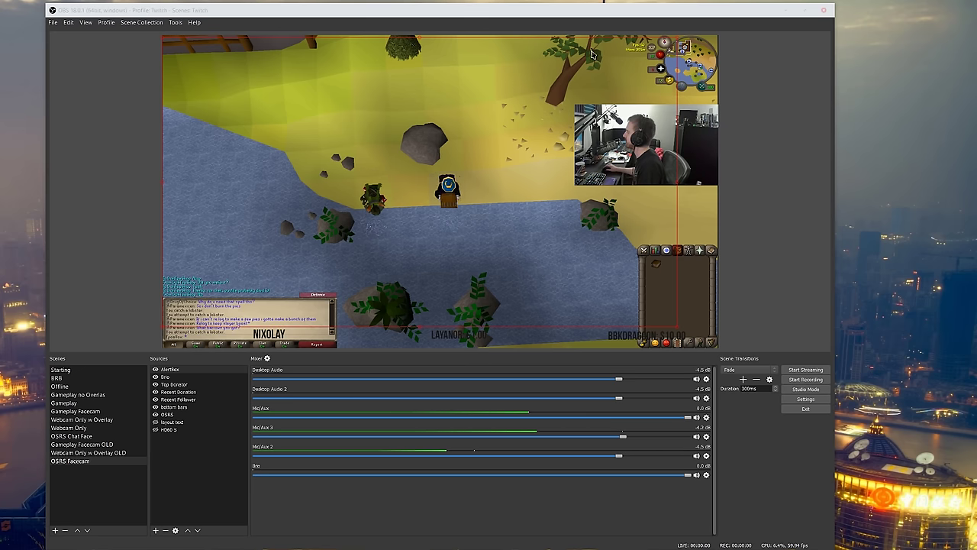
{"action": "left_click", "coordinate": [263, 34]}
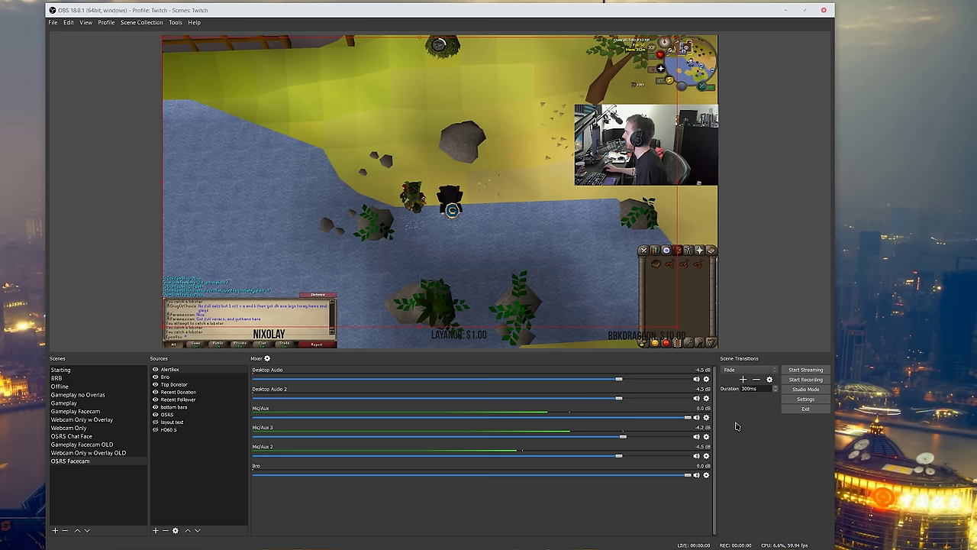
{"action": "left_click", "coordinate": [707, 418]}
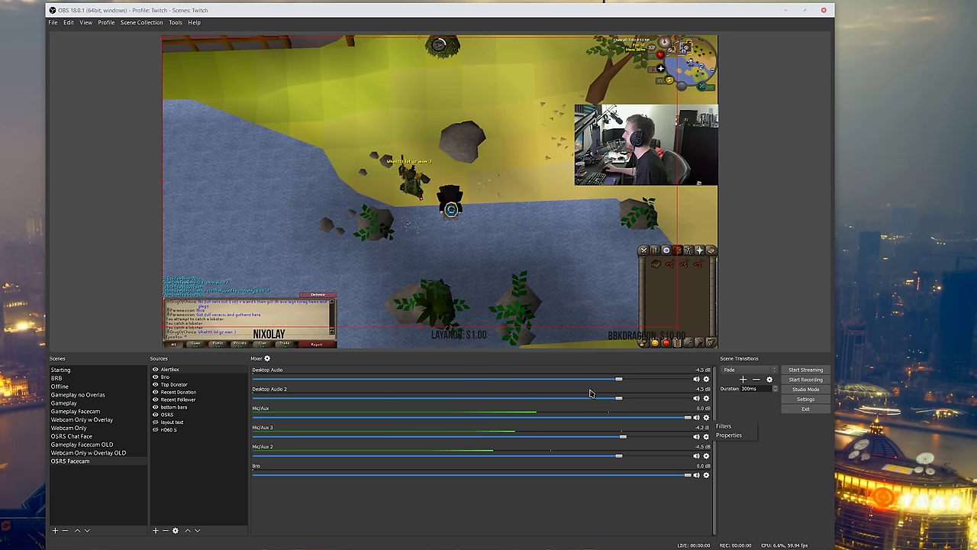
Open Advanced Audio Properties and look at the Mic/Aux monitoring choices without changing them
{"action": "left_click", "coordinate": [697, 433]}
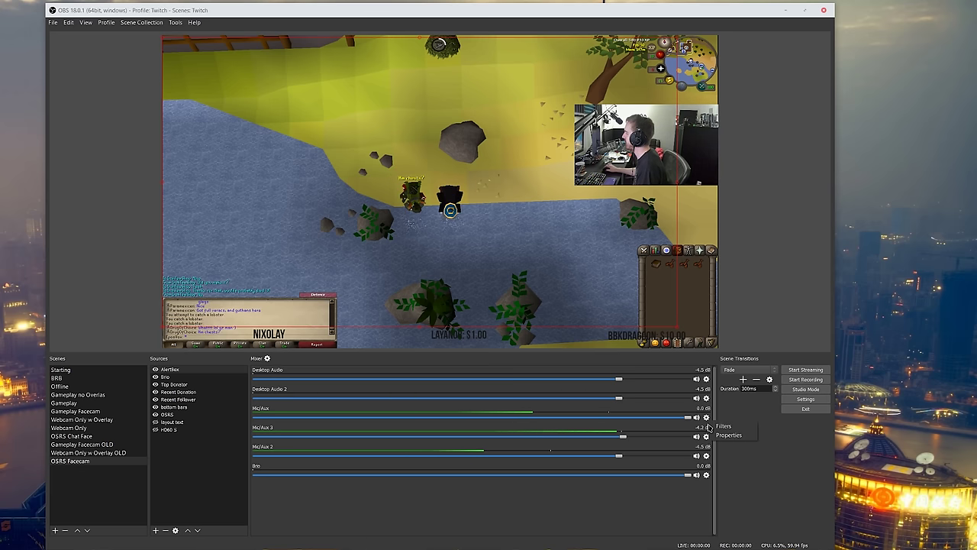
{"action": "left_click", "coordinate": [267, 358]}
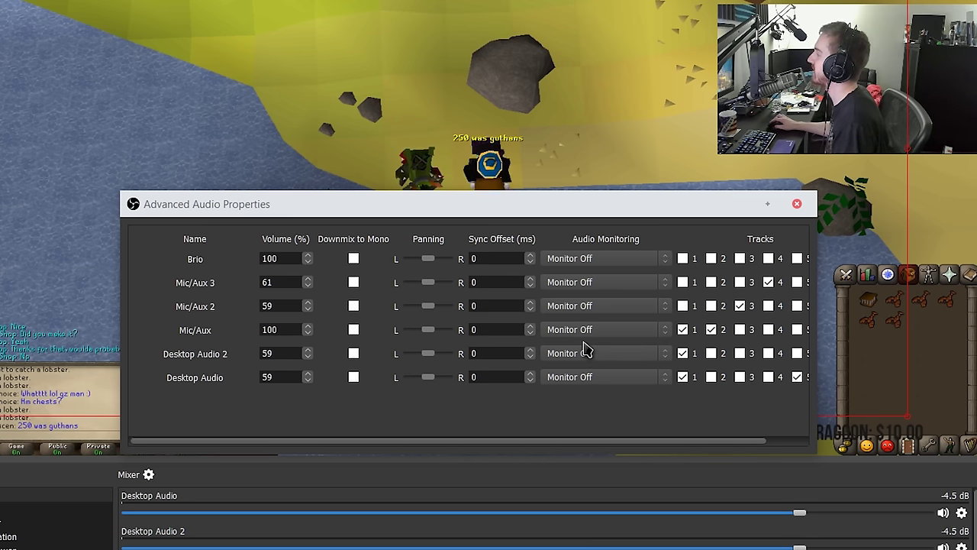
{"action": "left_click", "coordinate": [583, 334]}
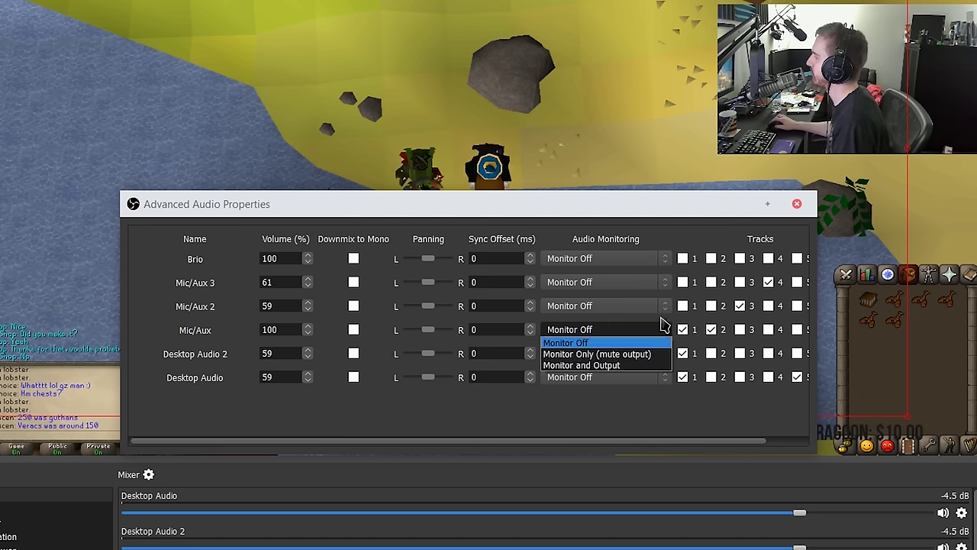
{"action": "left_click", "coordinate": [588, 226]}
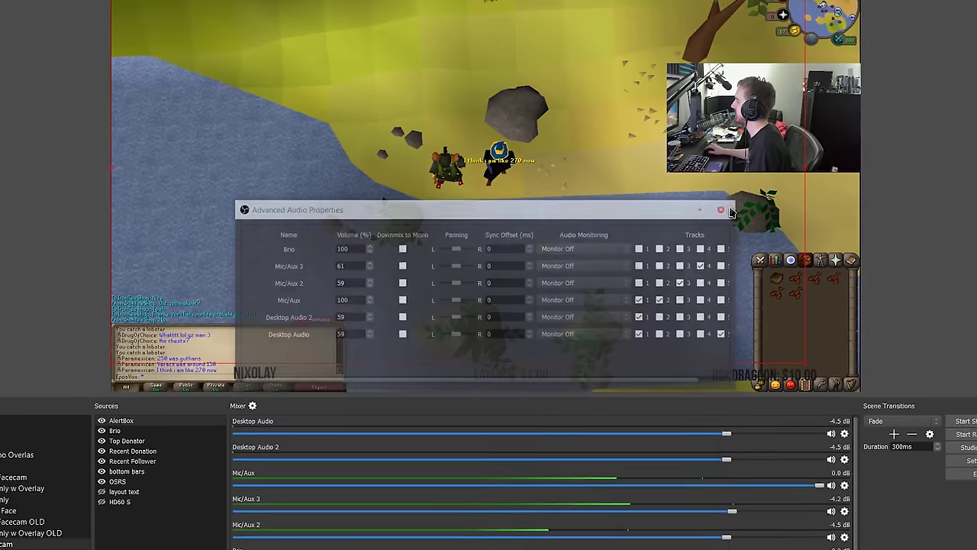
{"action": "left_click", "coordinate": [788, 206]}
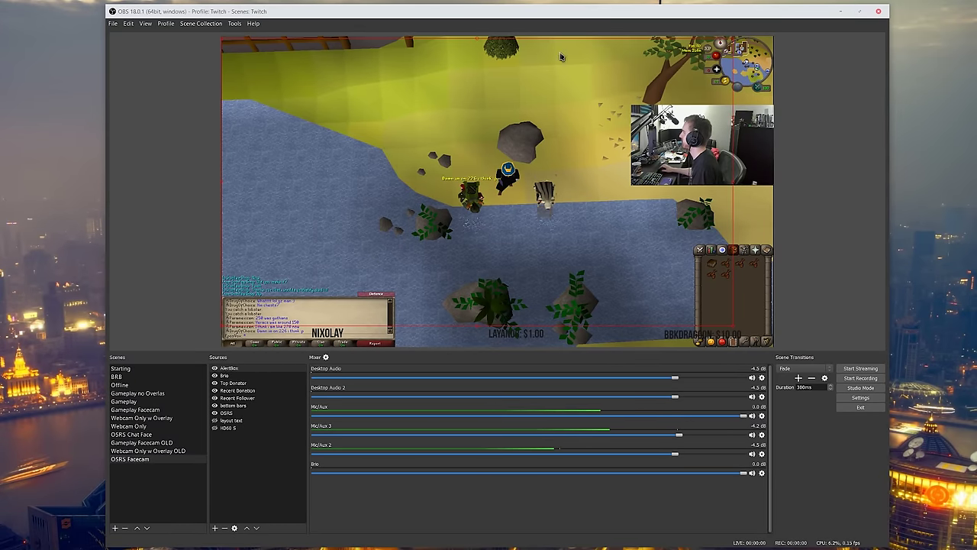
{"action": "left_click", "coordinate": [326, 357]}
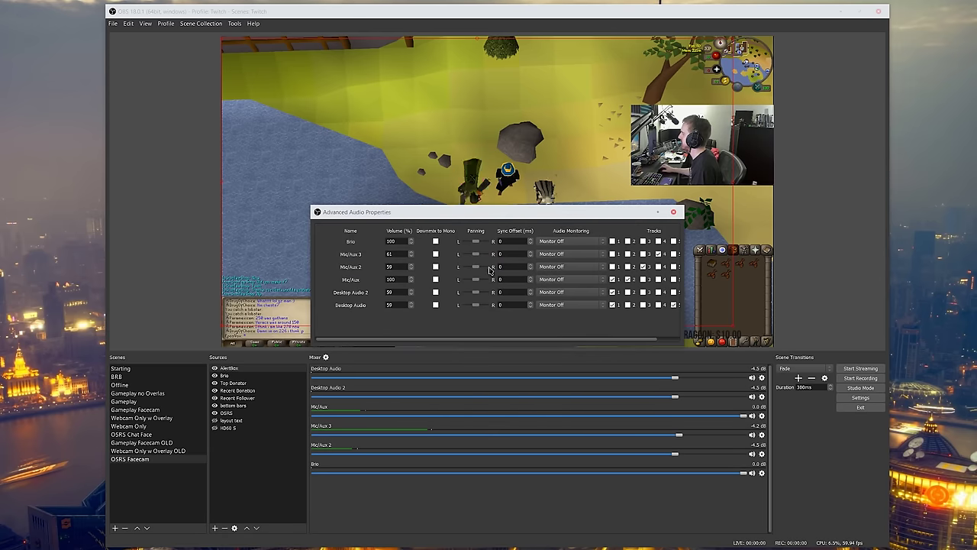
{"action": "left_click", "coordinate": [549, 254]}
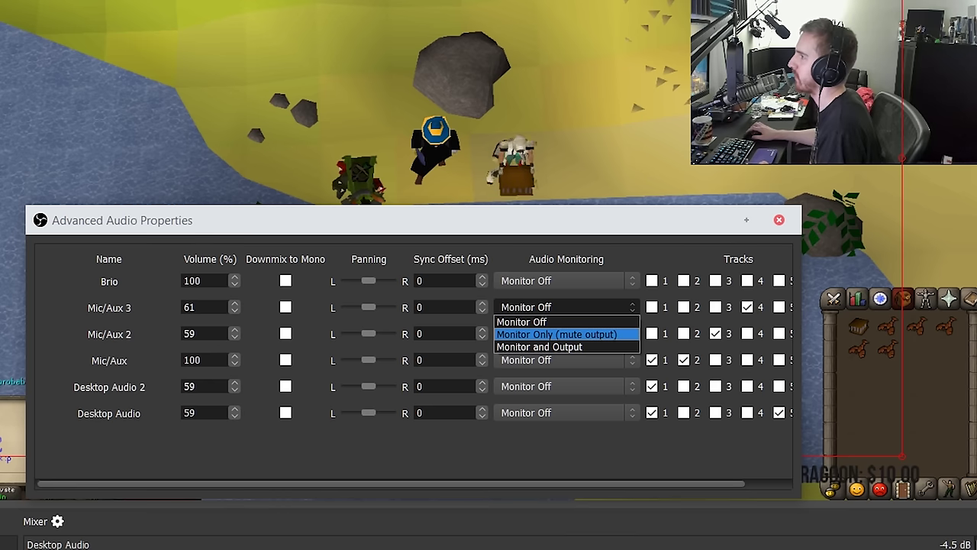
{"action": "key", "text": "alt+Tab"}
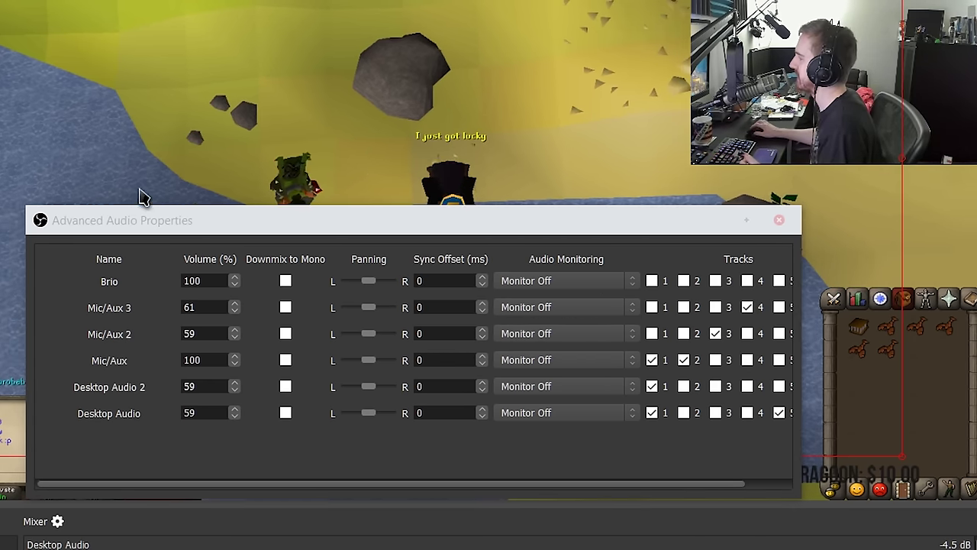
Set Mic/Aux monitoring to Monitor Only, then back to Monitor Off, and close the dialog
{"action": "left_click", "coordinate": [526, 360]}
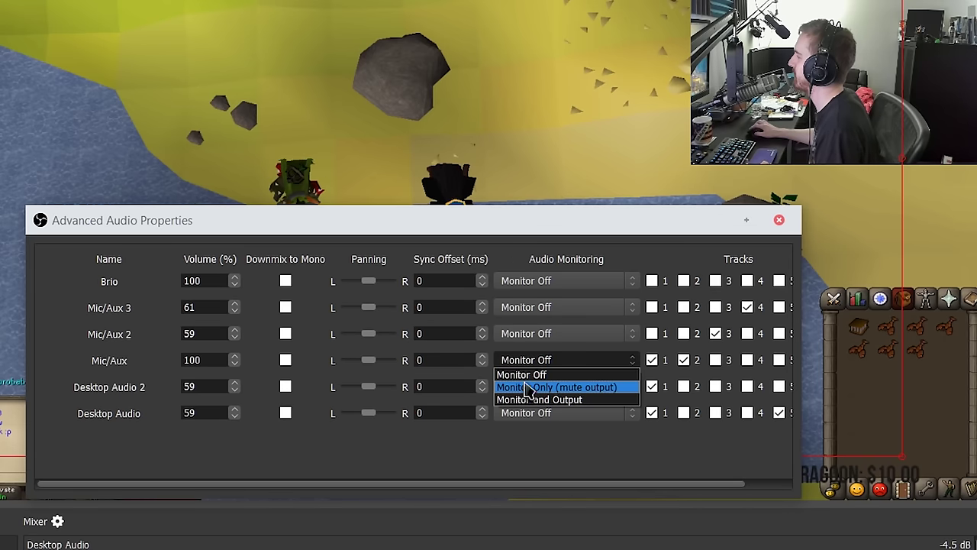
{"action": "left_click", "coordinate": [543, 387]}
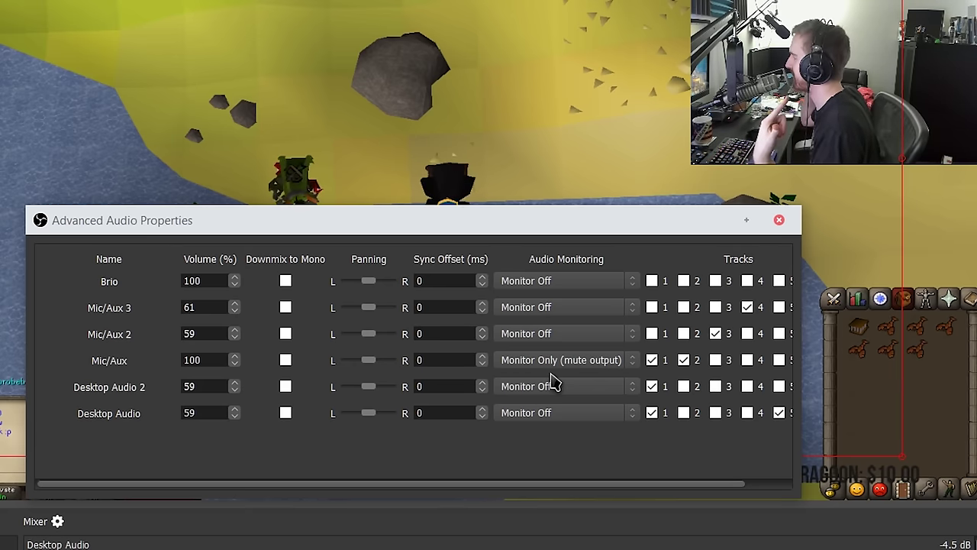
{"action": "left_click", "coordinate": [580, 364]}
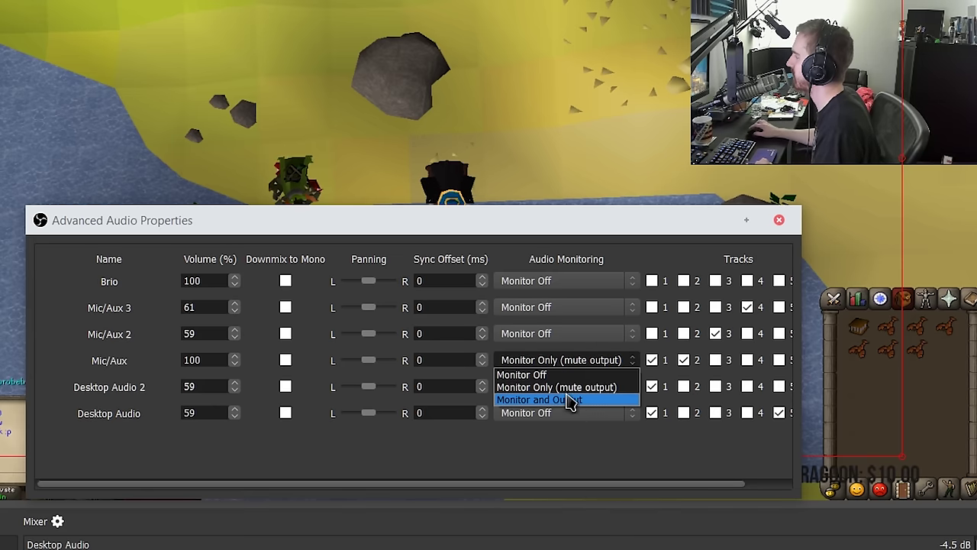
{"action": "left_click", "coordinate": [572, 386]}
{"action": "left_click", "coordinate": [573, 359]}
{"action": "left_click", "coordinate": [574, 373]}
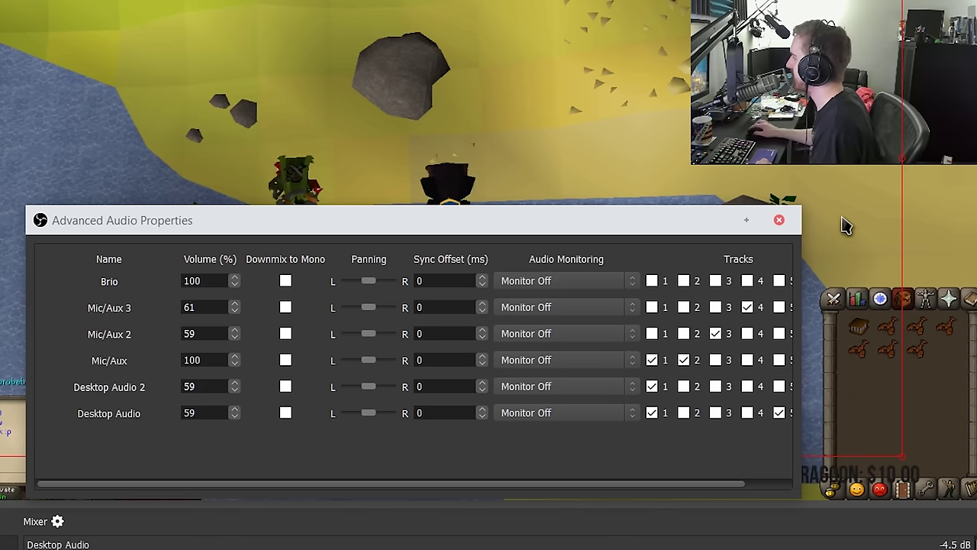
{"action": "left_click", "coordinate": [779, 220]}
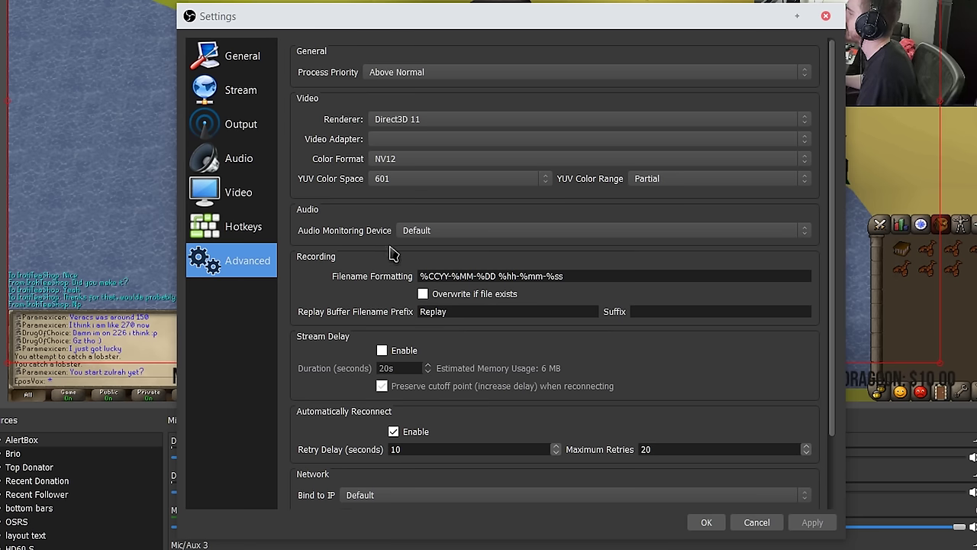
Choose Speakers (Realtek High Definition Audio) as the monitoring device, then apply and confirm the settings
{"action": "left_click", "coordinate": [424, 232]}
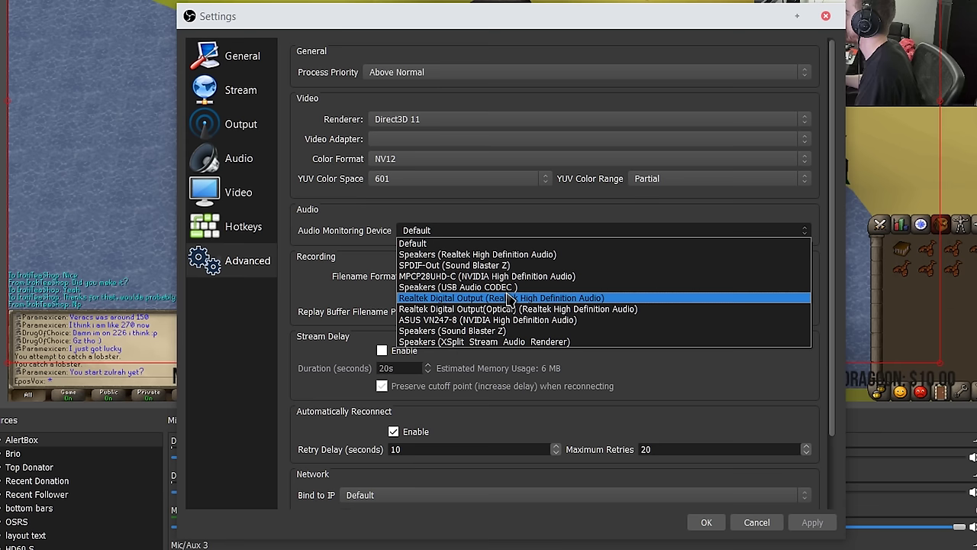
{"action": "left_click", "coordinate": [497, 255]}
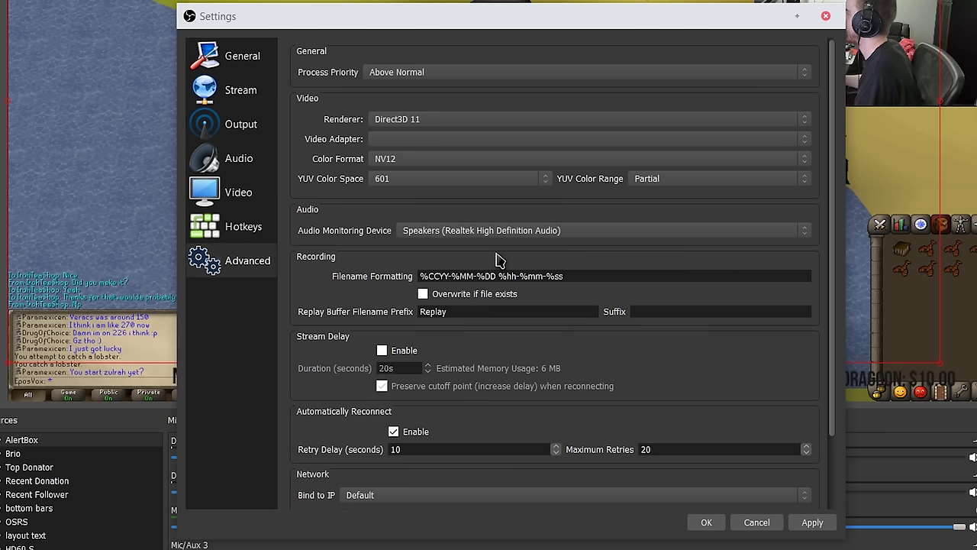
{"action": "left_click", "coordinate": [809, 522]}
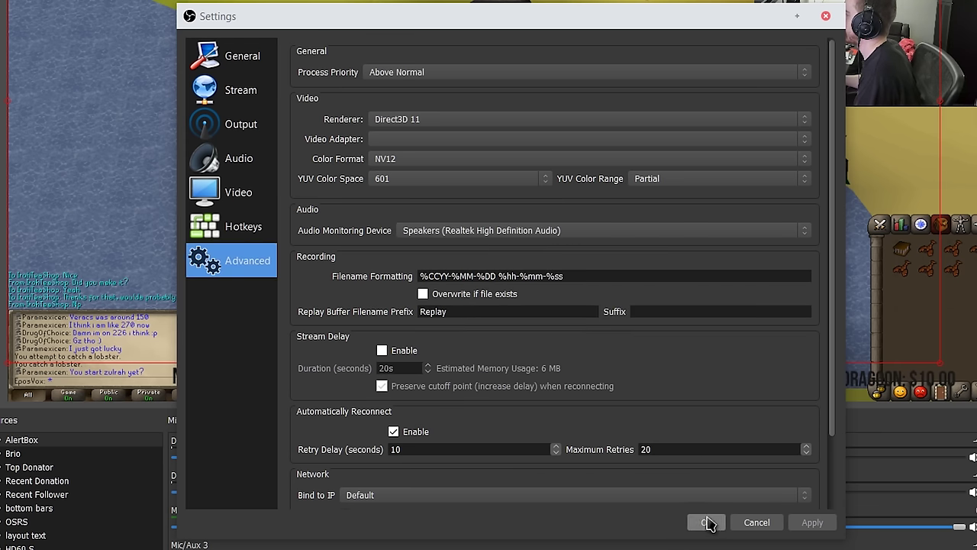
{"action": "left_click", "coordinate": [706, 522]}
Switch Mic/Aux monitoring to Monitor and Output, then Monitor Only, and finally back to Monitor Off
{"action": "left_click", "coordinate": [192, 426]}
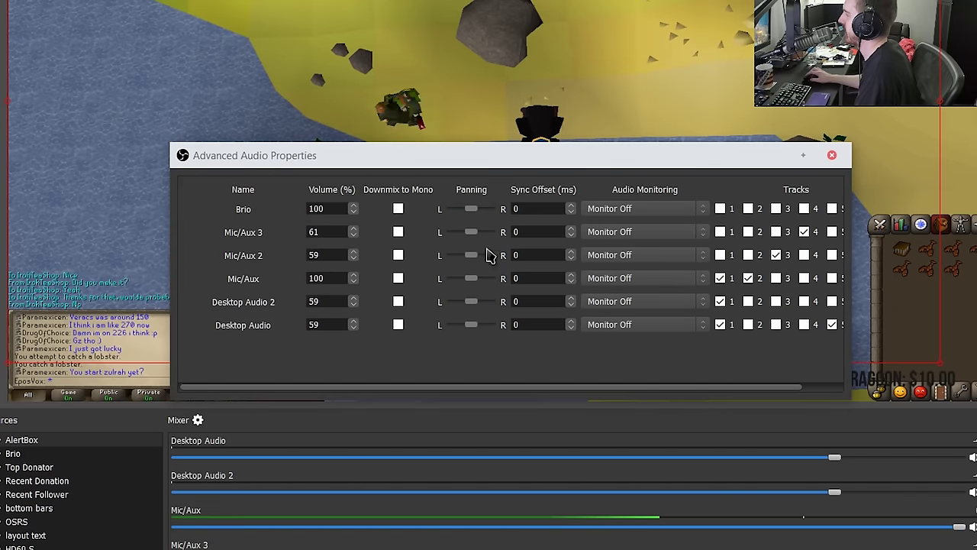
{"action": "left_click", "coordinate": [610, 277]}
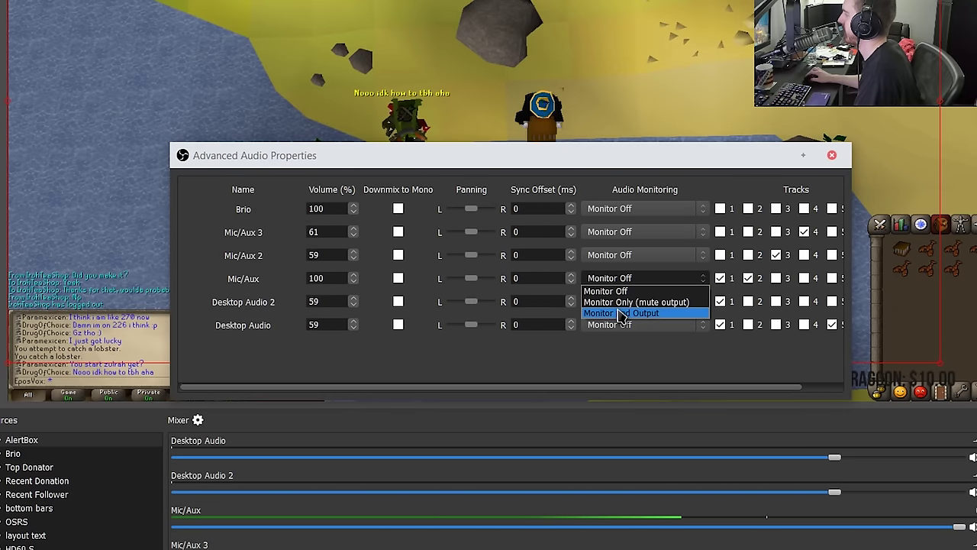
{"action": "left_click", "coordinate": [619, 313]}
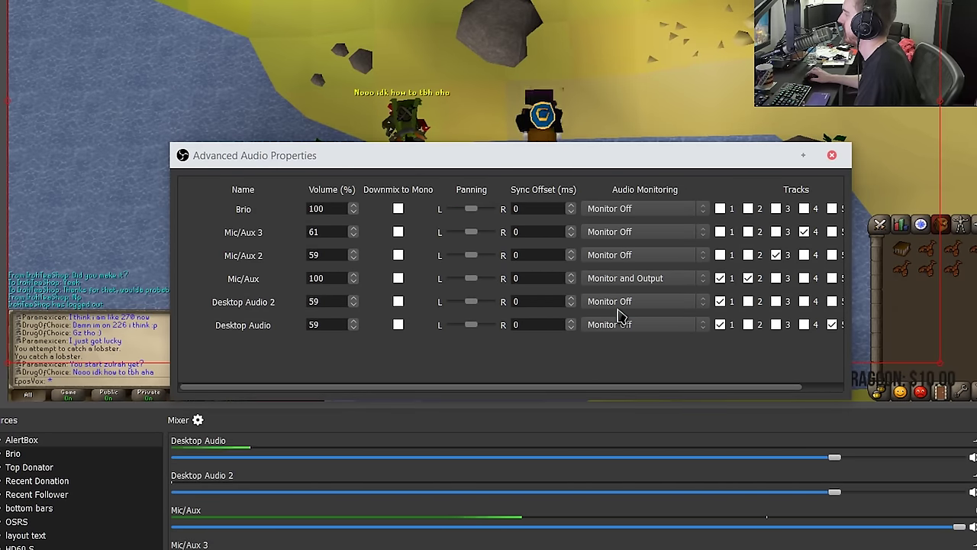
{"action": "left_click", "coordinate": [610, 279]}
{"action": "left_click", "coordinate": [615, 302]}
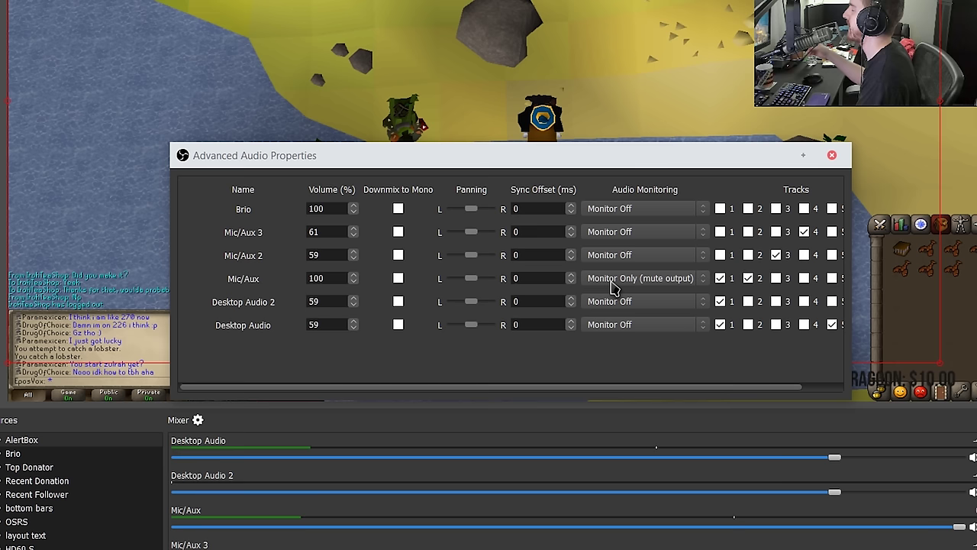
{"action": "left_click", "coordinate": [613, 280]}
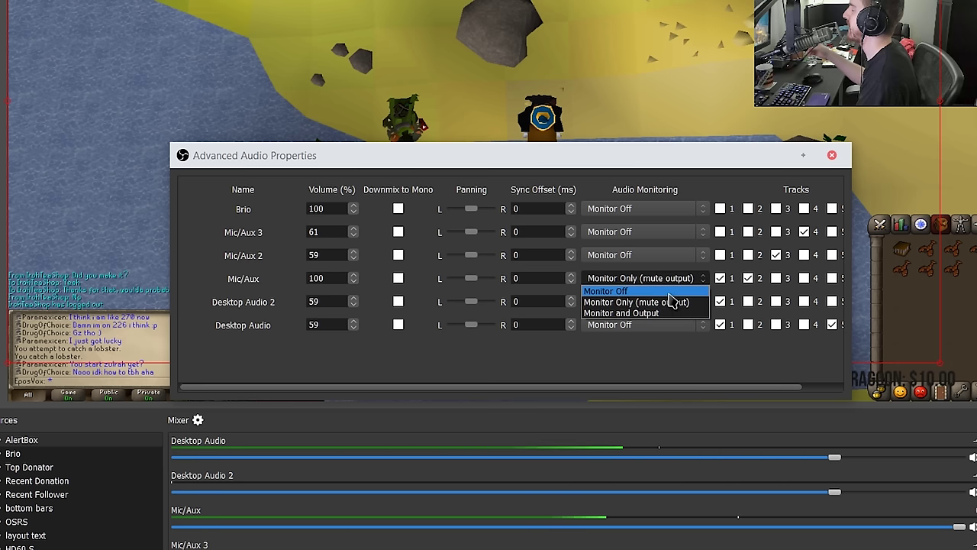
{"action": "left_click", "coordinate": [611, 291]}
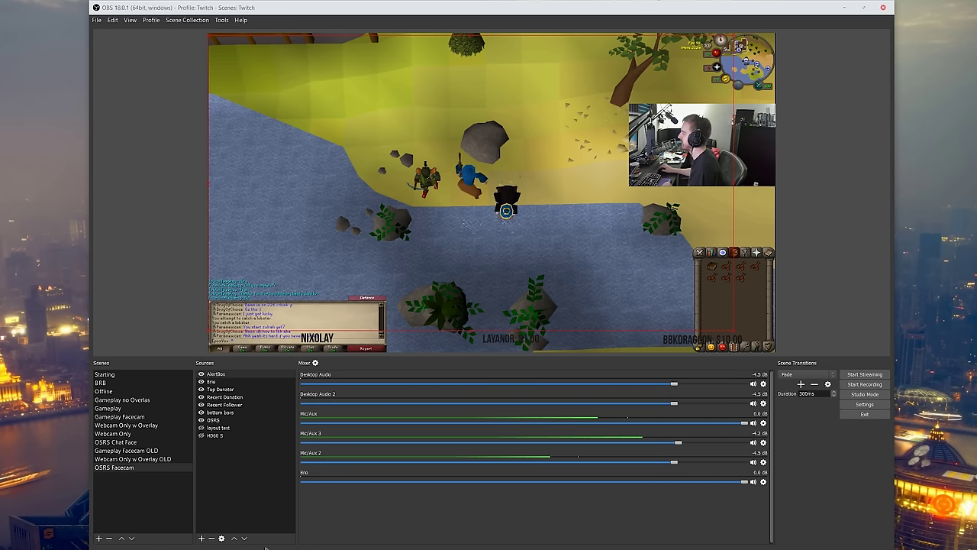
{"action": "left_click", "coordinate": [202, 539]}
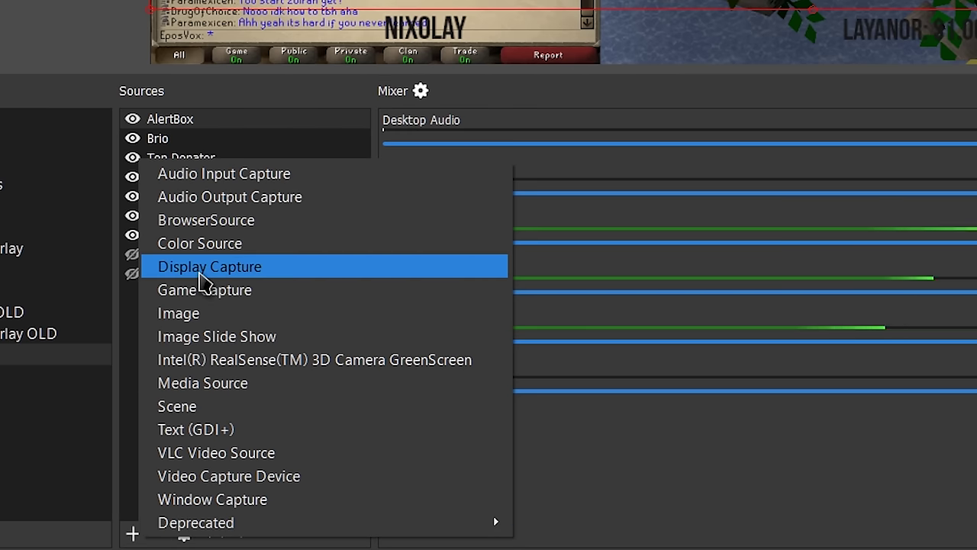
Add a Color Source named 'blue' and give it a fully saturated blue colour
{"action": "left_click", "coordinate": [200, 242]}
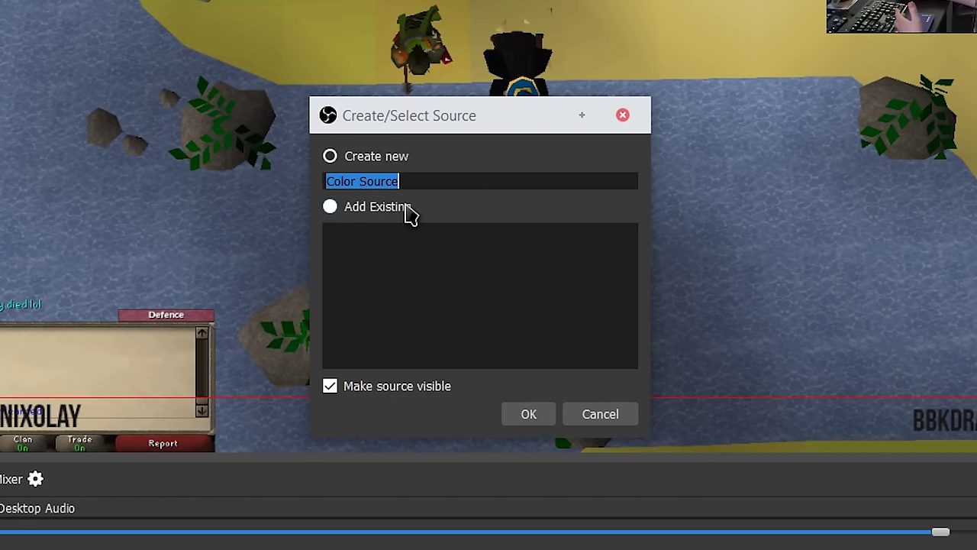
{"action": "type", "text": "blue"}
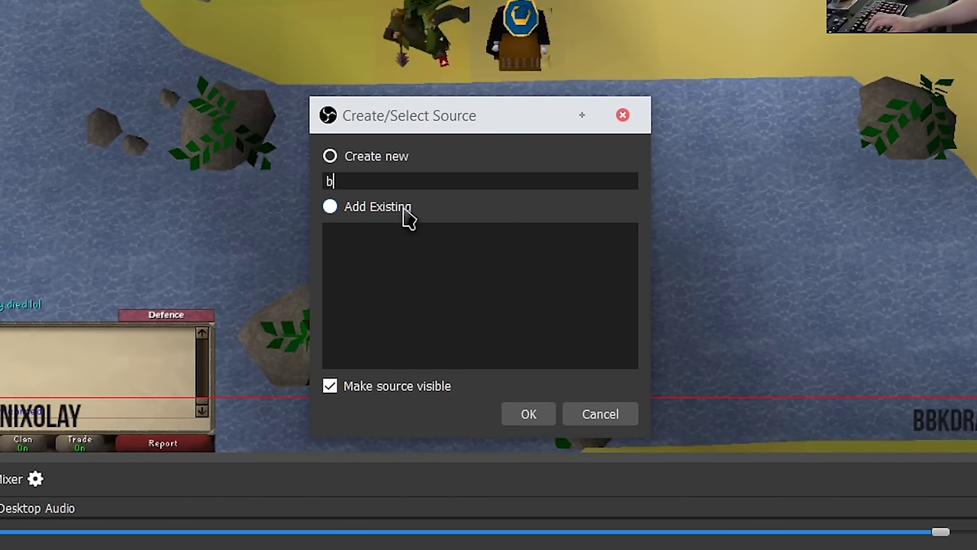
{"action": "key", "text": "Return"}
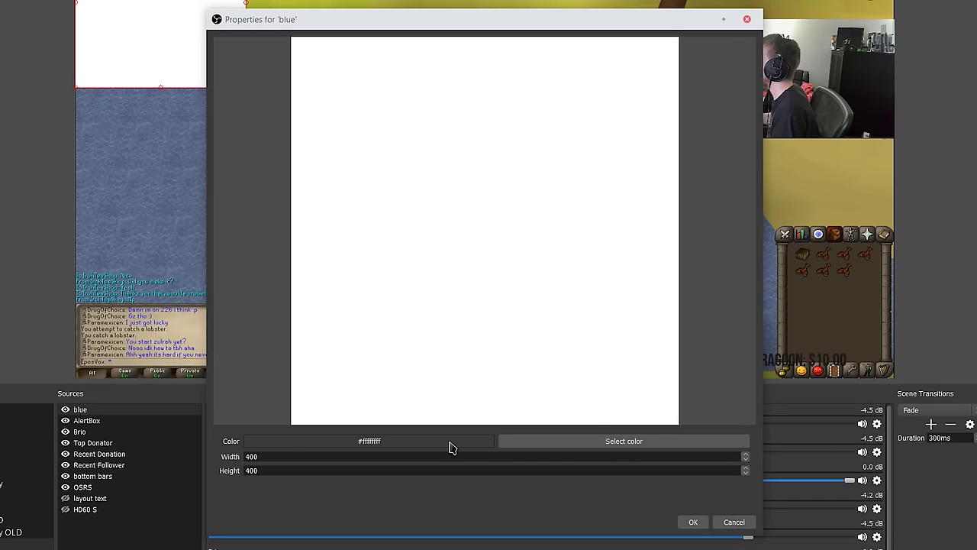
{"action": "left_click", "coordinate": [542, 443]}
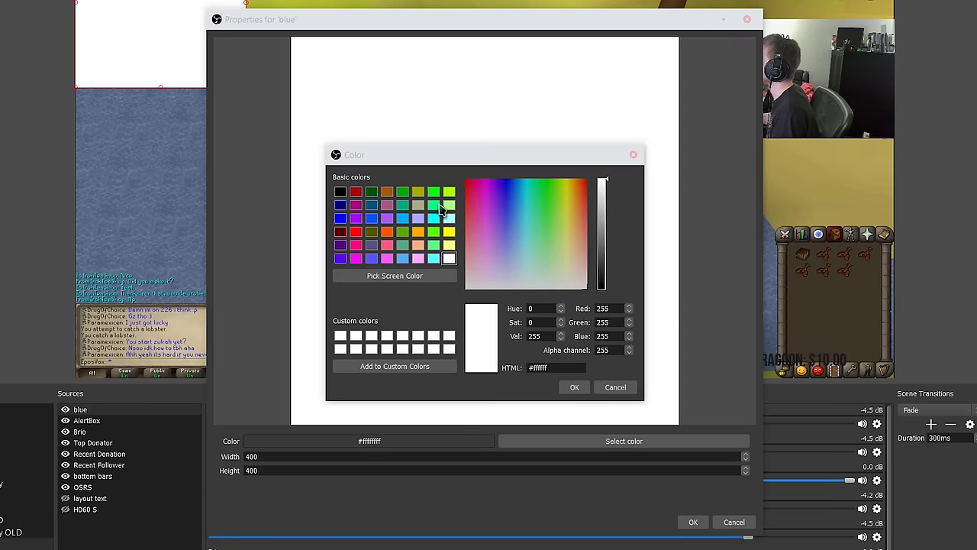
{"action": "left_click", "coordinate": [505, 193]}
{"action": "left_click_drag", "start_coordinate": [504, 200], "coordinate": [506, 175]}
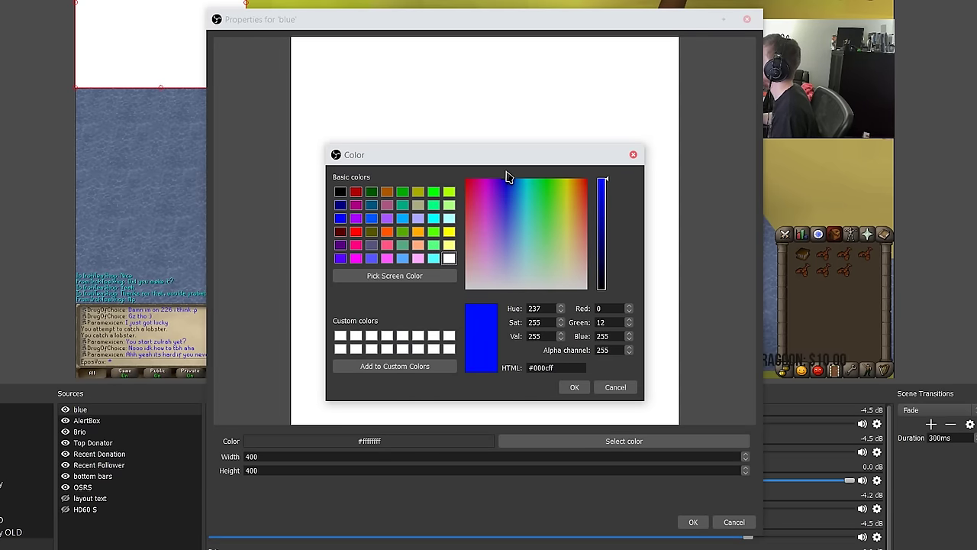
{"action": "left_click", "coordinate": [574, 387]}
{"action": "left_click", "coordinate": [692, 521]}
Reopen the blue source's properties, enter 1080 as its width, then start deleting it
{"action": "right_click", "coordinate": [79, 409]}
{"action": "left_click", "coordinate": [122, 549]}
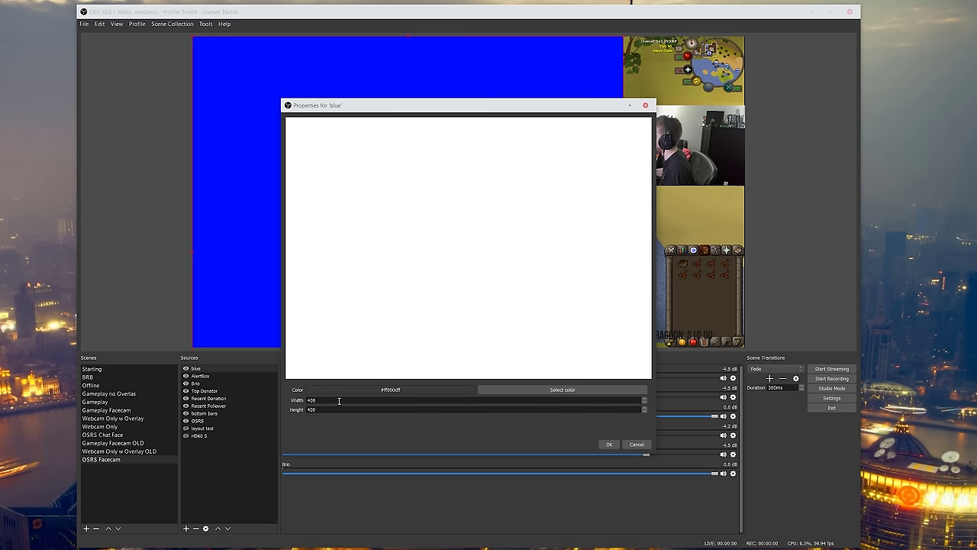
{"action": "double_click", "coordinate": [339, 400]}
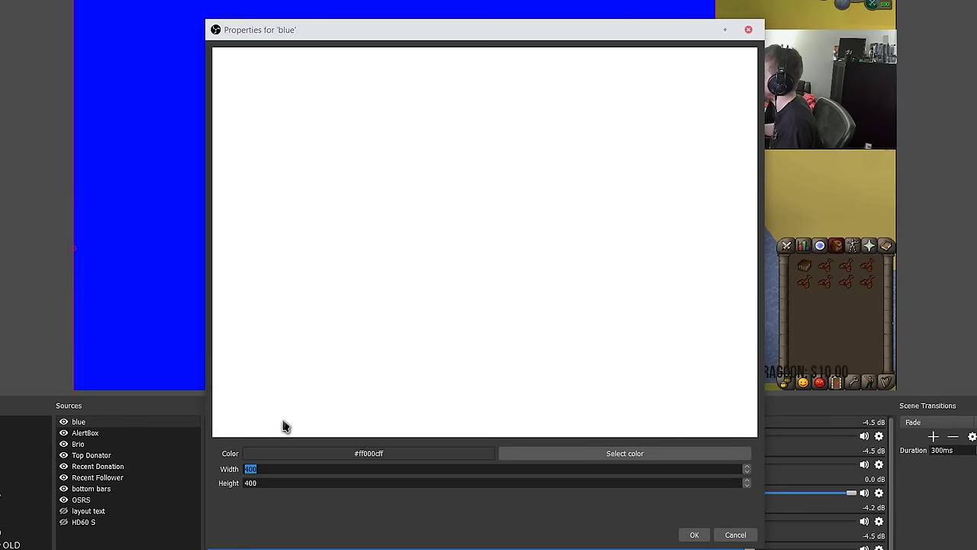
{"action": "type", "text": "1080"}
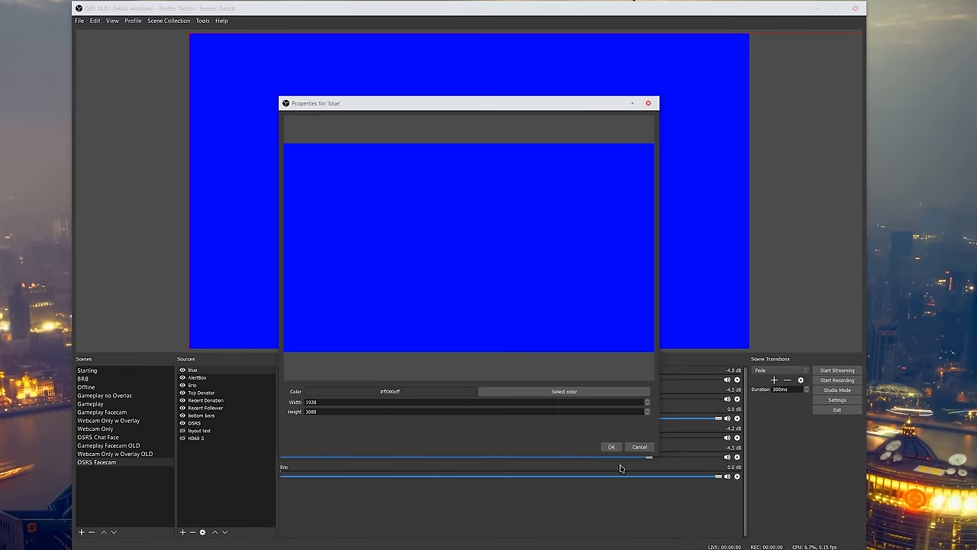
{"action": "left_click", "coordinate": [612, 447]}
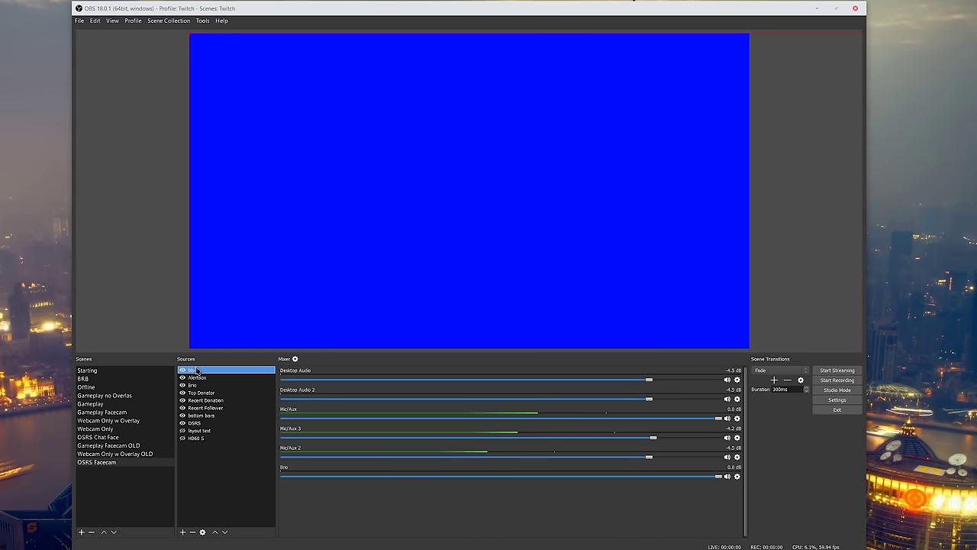
{"action": "key", "text": "Delete"}
Confirm removing the 'blue' source so the OSRS Facecam scene shows its original sources
{"action": "left_click", "coordinate": [496, 294]}
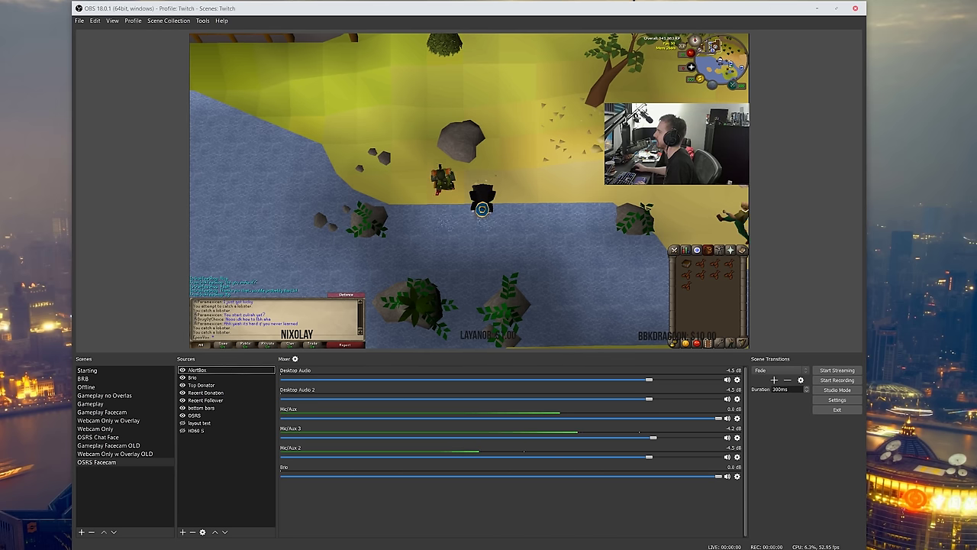
{"action": "left_click", "coordinate": [671, 265]}
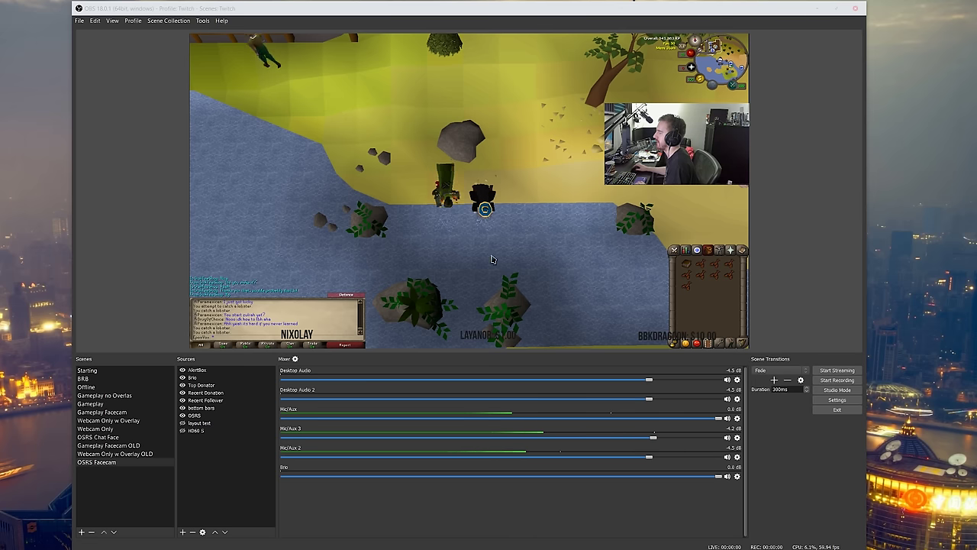
{"action": "left_click", "coordinate": [769, 521]}
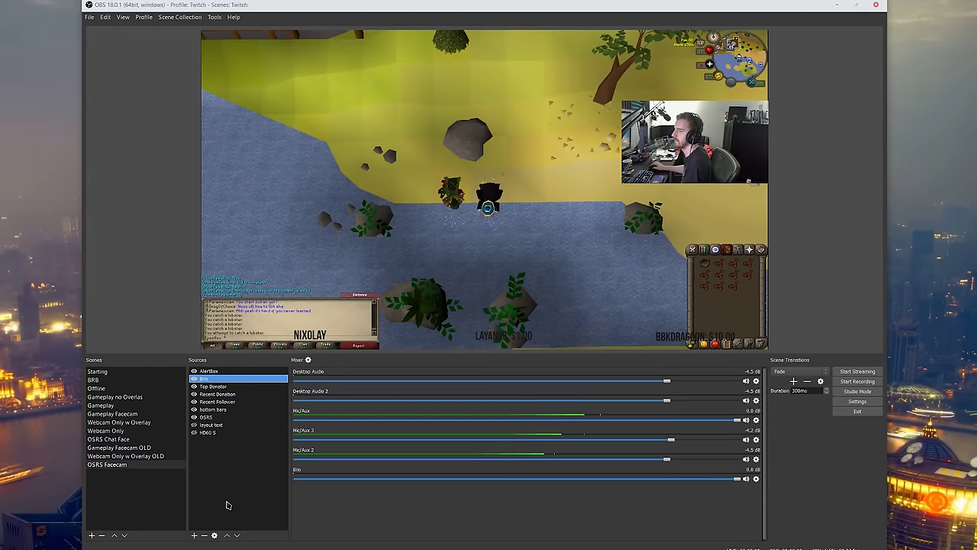
Inspect the Brio webcam's properties and close them without changes
{"action": "double_click", "coordinate": [204, 378]}
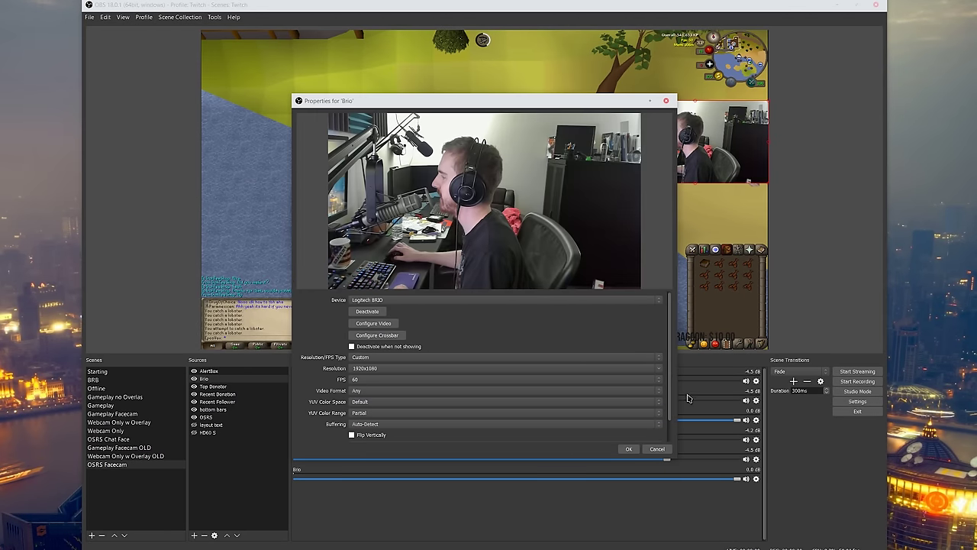
{"action": "scroll", "coordinate": [661, 403], "scroll_direction": "down", "scroll_amount": 1}
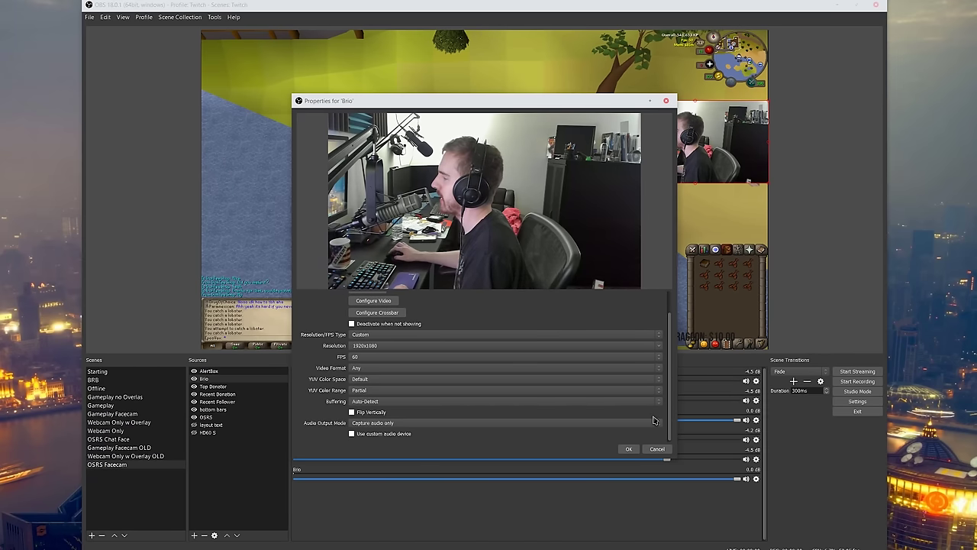
{"action": "scroll", "coordinate": [645, 427], "scroll_direction": "up", "scroll_amount": 1}
{"action": "left_click", "coordinate": [657, 448]}
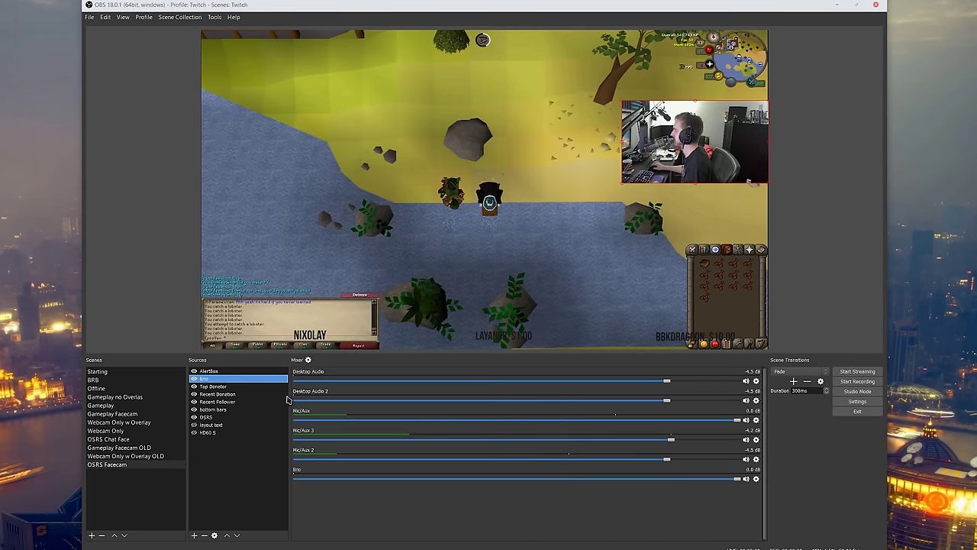
Add an Apply LUT effect filter to the Brio webcam and select teal_lows_orange_highs.png
{"action": "right_click", "coordinate": [227, 379]}
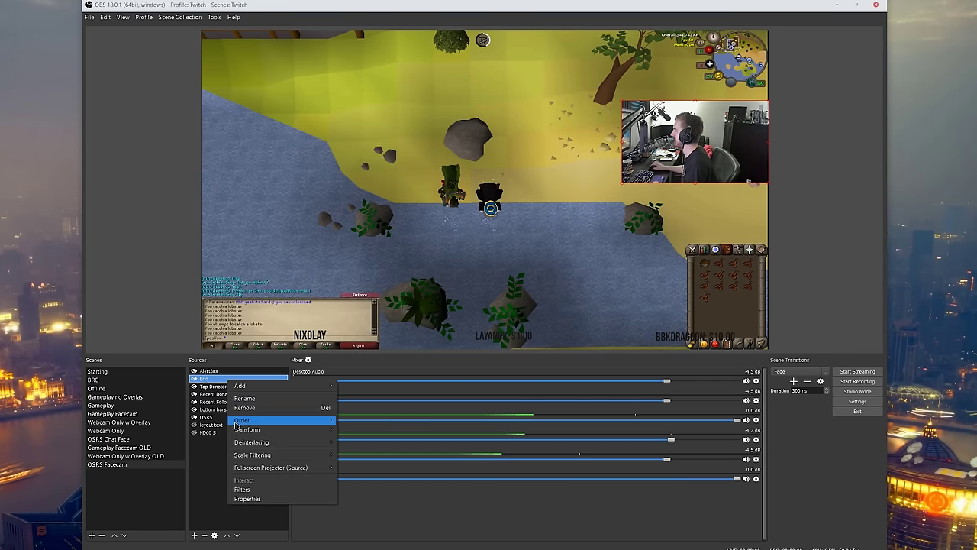
{"action": "left_click", "coordinate": [242, 489]}
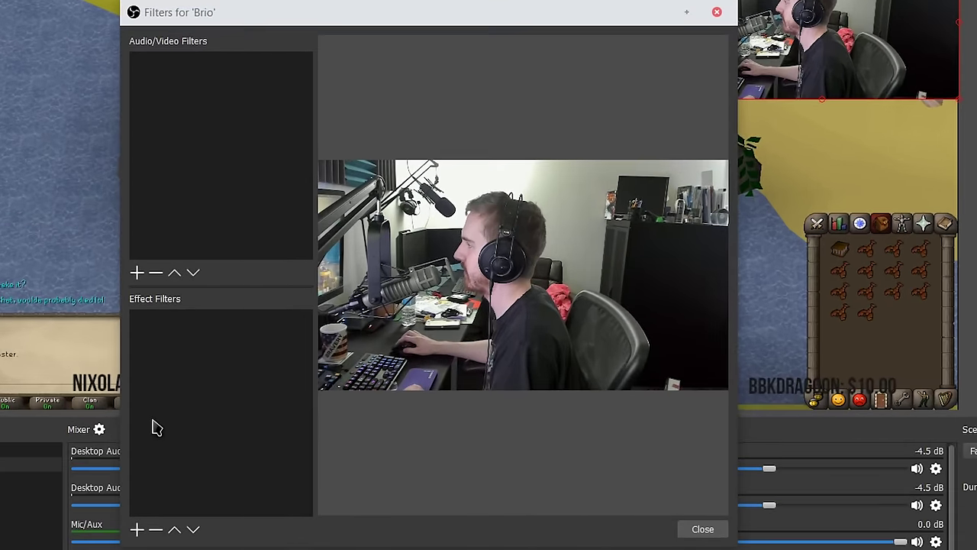
{"action": "left_click", "coordinate": [137, 528]}
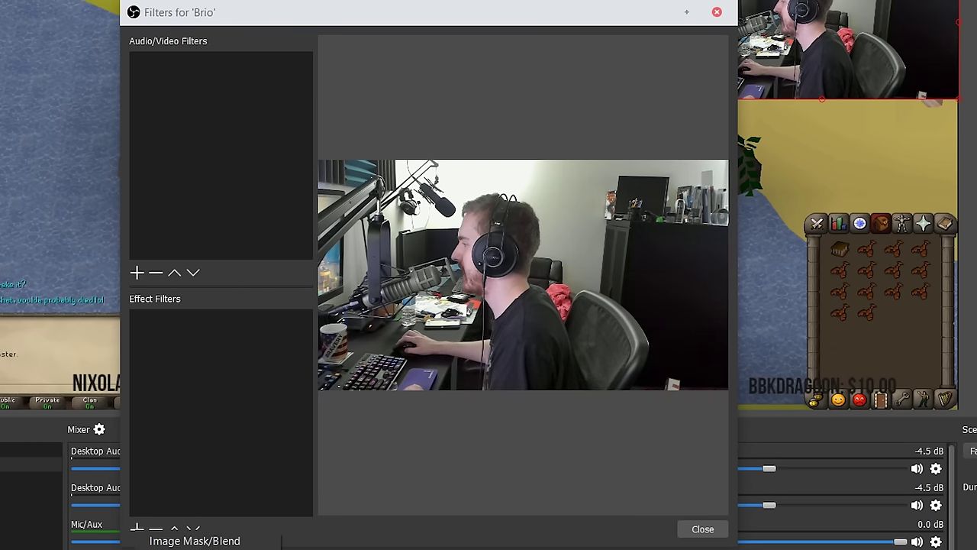
{"action": "left_click", "coordinate": [194, 546]}
{"action": "left_click", "coordinate": [393, 305]}
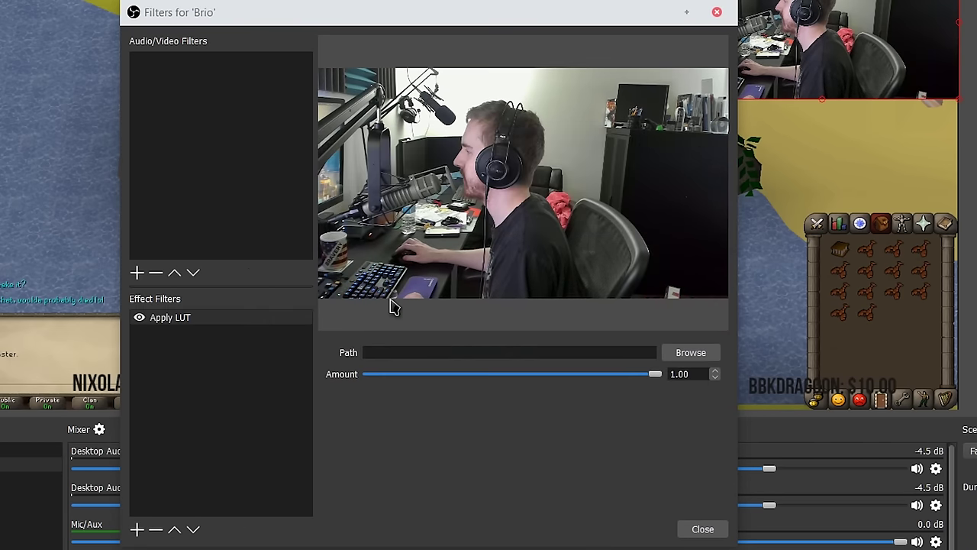
{"action": "left_click", "coordinate": [671, 352]}
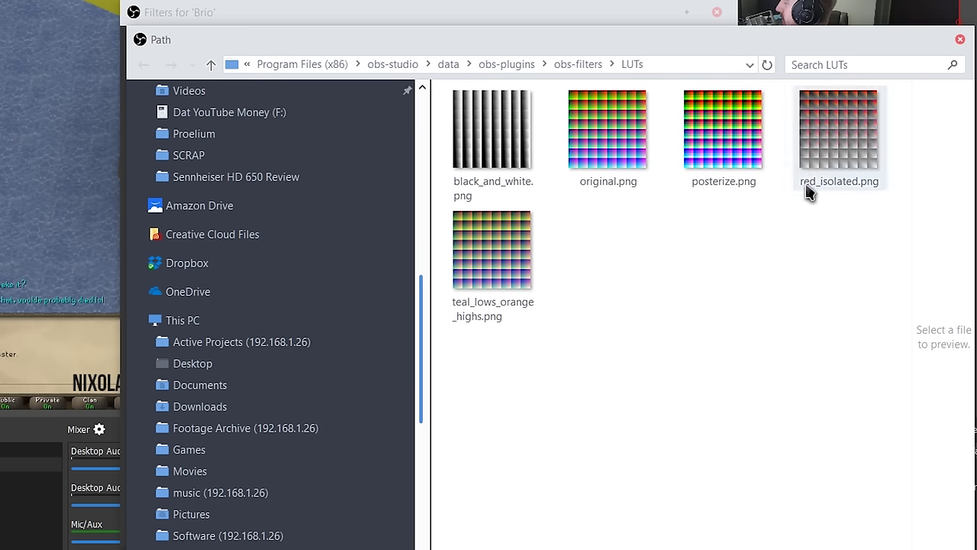
{"action": "left_click_drag", "start_coordinate": [503, 269], "coordinate": [630, 443]}
Load the teal_lows_orange_highs LUT, compare it toggled off, then delete the Apply LUT filter
{"action": "key", "text": "Return"}
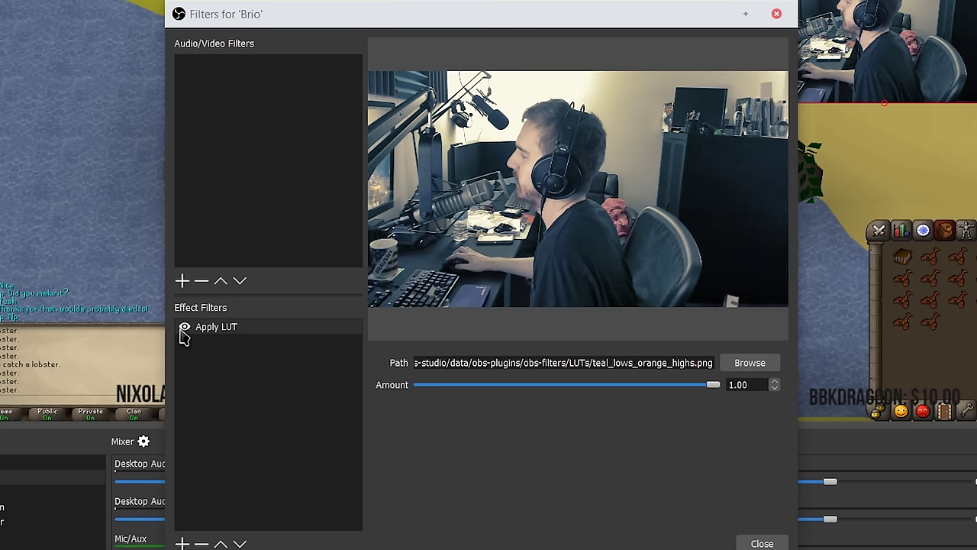
{"action": "left_click", "coordinate": [40, 394]}
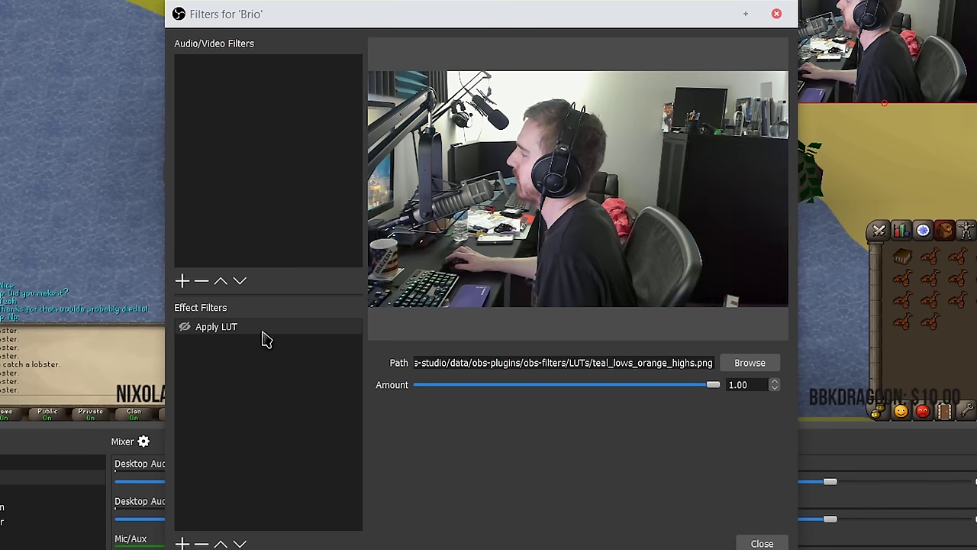
{"action": "left_click", "coordinate": [225, 328]}
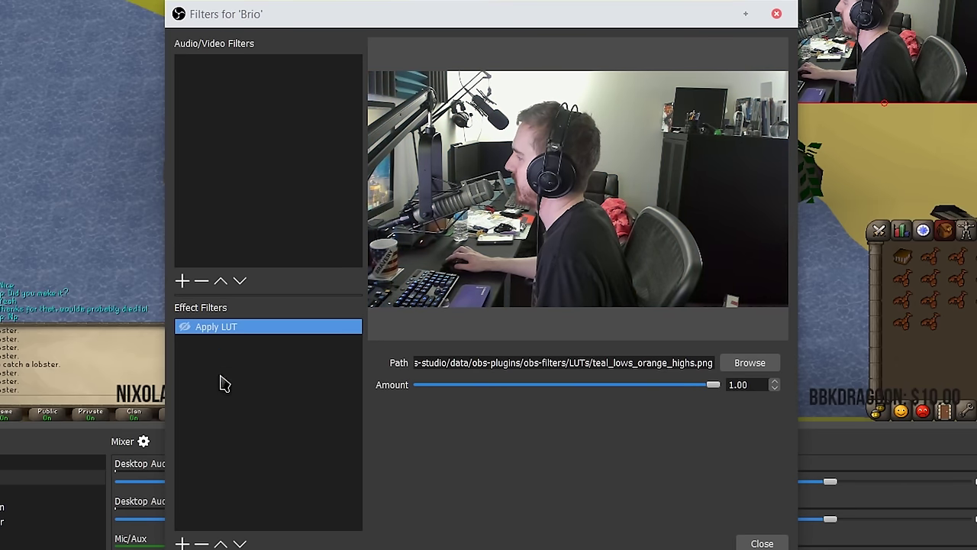
{"action": "left_click", "coordinate": [206, 540]}
{"action": "left_click", "coordinate": [551, 314]}
{"action": "left_click", "coordinate": [761, 543]}
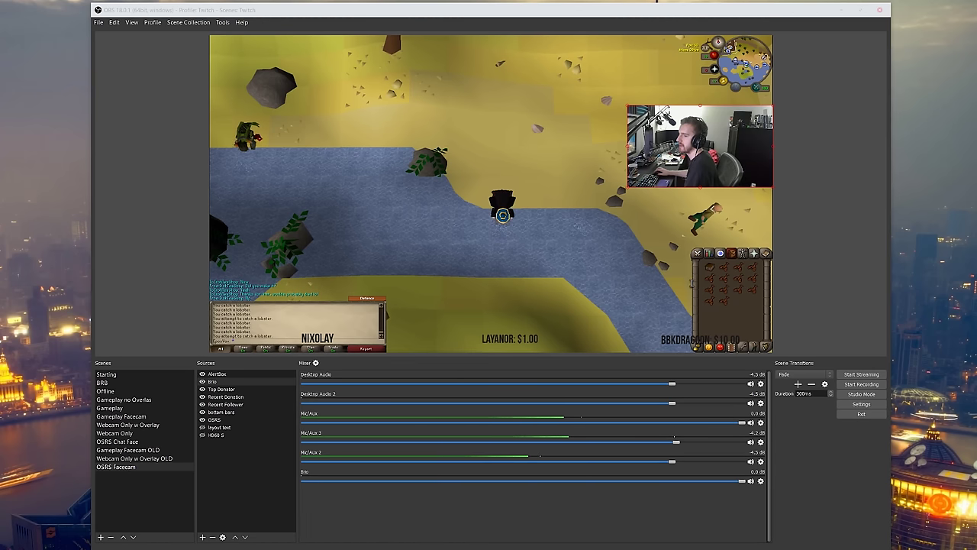
{"action": "left_click", "coordinate": [745, 392]}
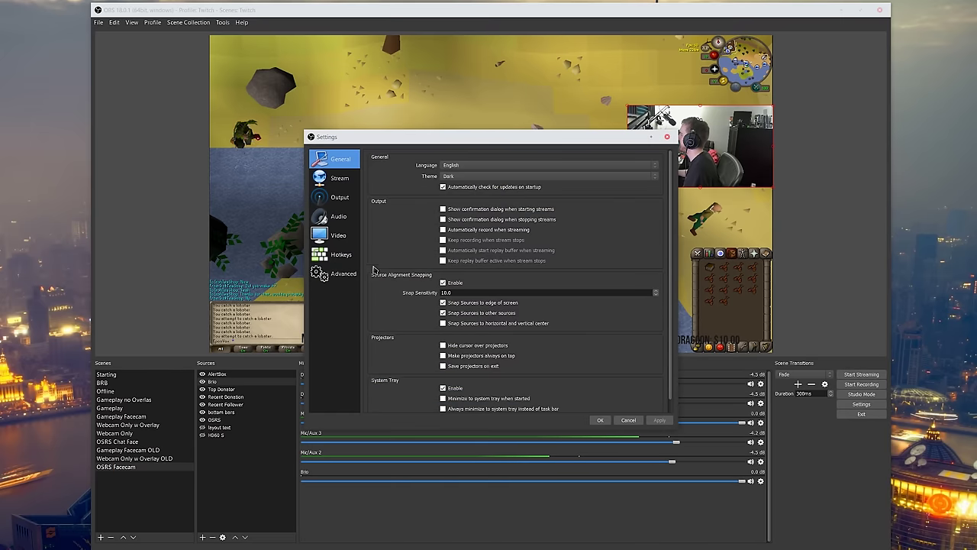
{"action": "left_click", "coordinate": [342, 274]}
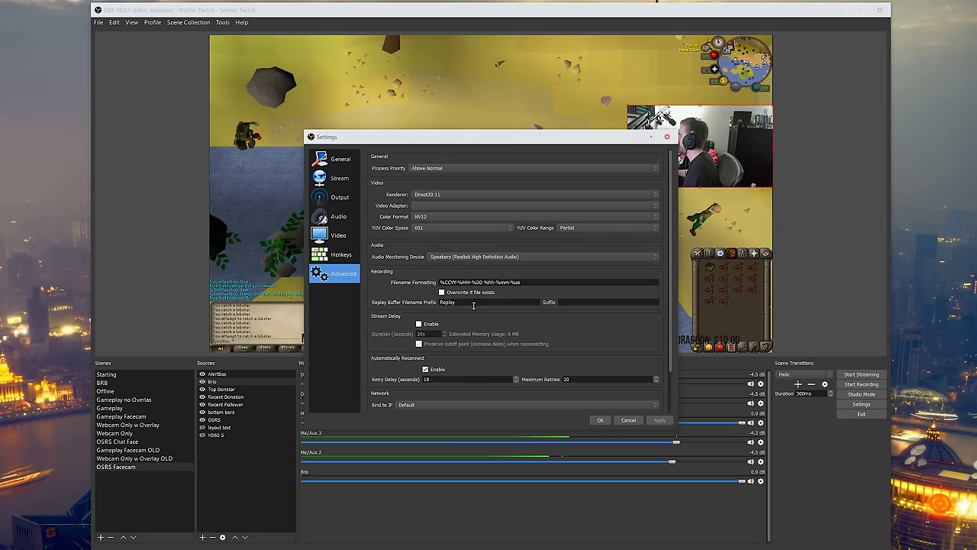
{"action": "scroll", "coordinate": [410, 392], "scroll_direction": "down", "scroll_amount": 2}
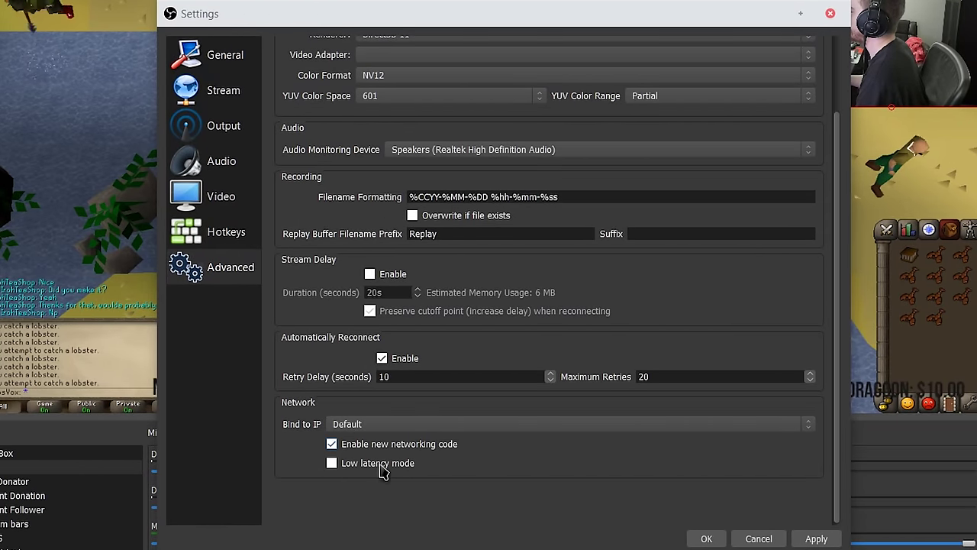
{"action": "left_click", "coordinate": [381, 426]}
{"action": "left_click", "coordinate": [381, 427]}
{"action": "left_click", "coordinate": [382, 426]}
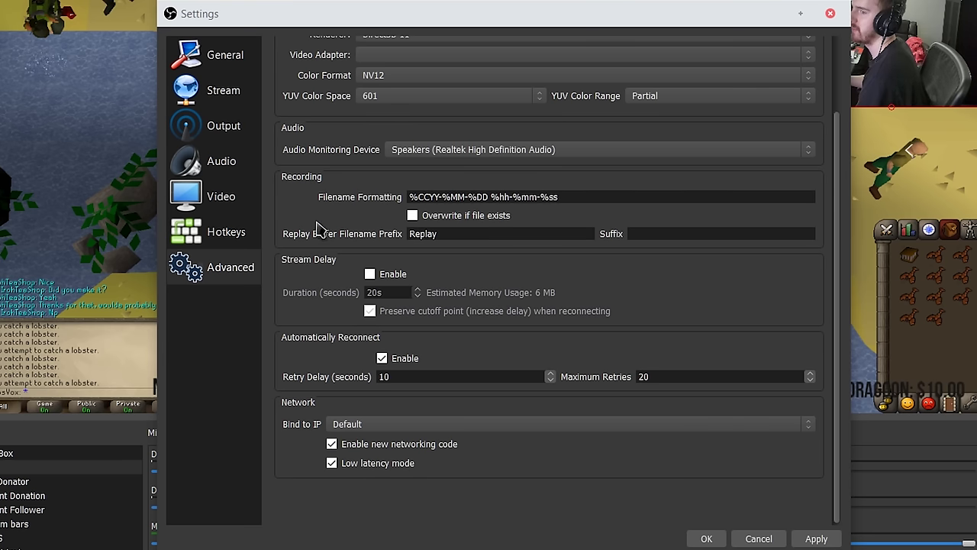
{"action": "left_click", "coordinate": [699, 538]}
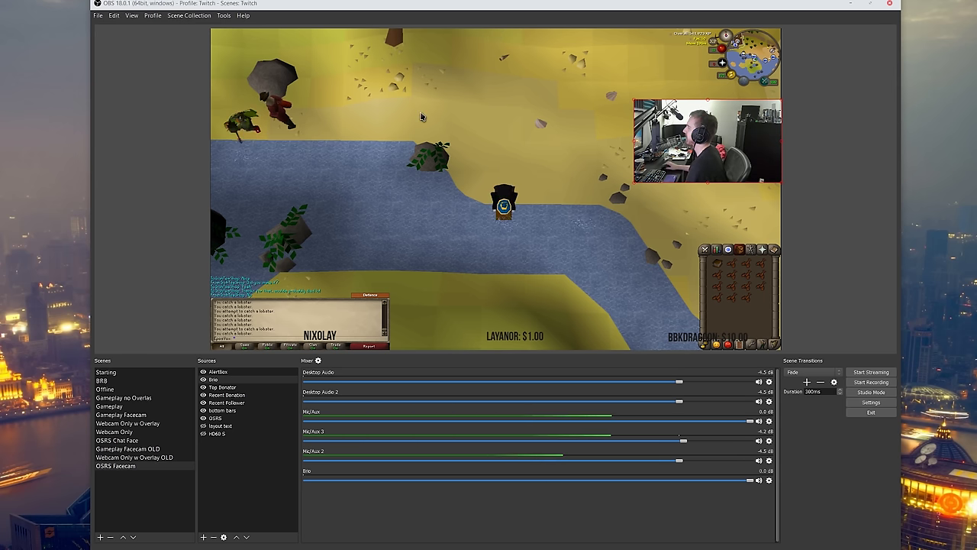
{"action": "left_click", "coordinate": [224, 15]}
{"action": "left_click", "coordinate": [225, 17]}
{"action": "left_click", "coordinate": [244, 16]}
{"action": "left_click", "coordinate": [251, 12]}
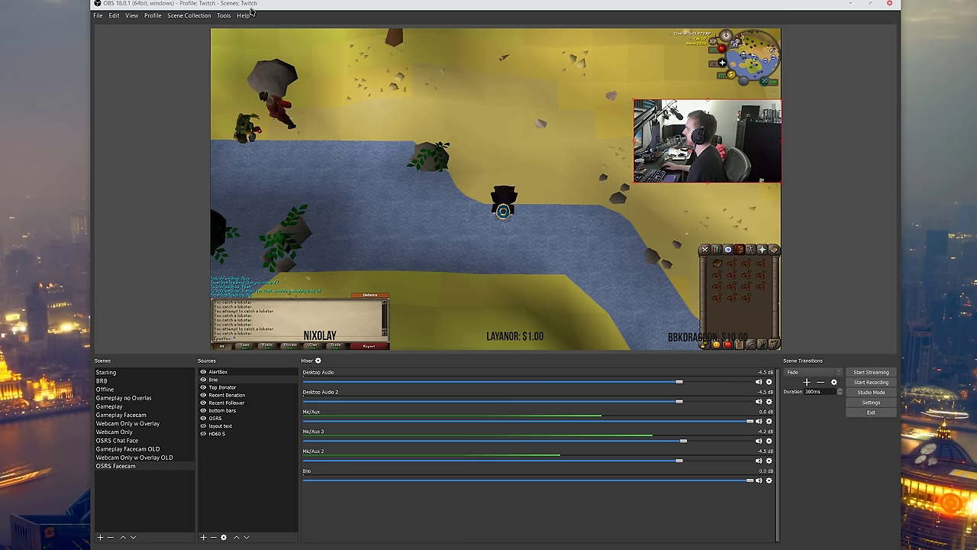
{"action": "left_click", "coordinate": [159, 16]}
{"action": "left_click", "coordinate": [162, 15]}
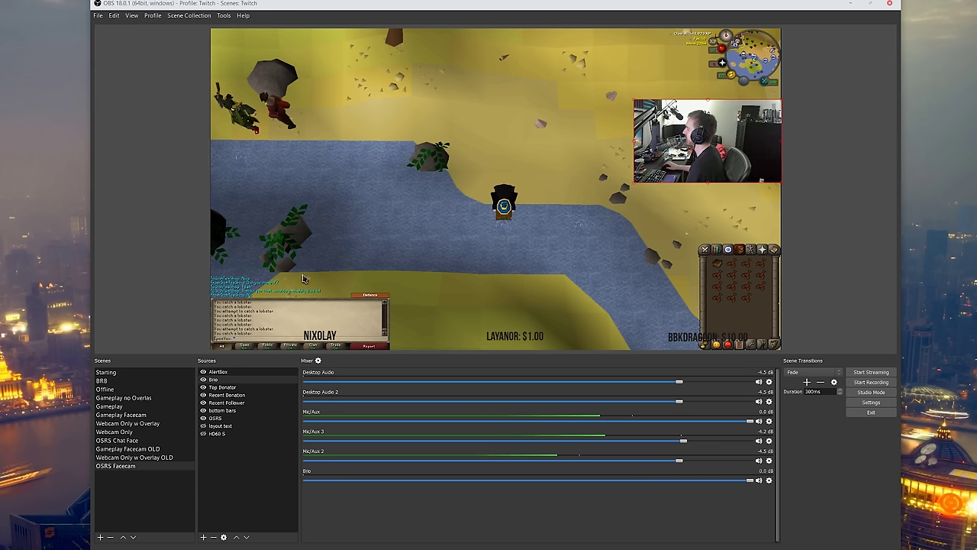